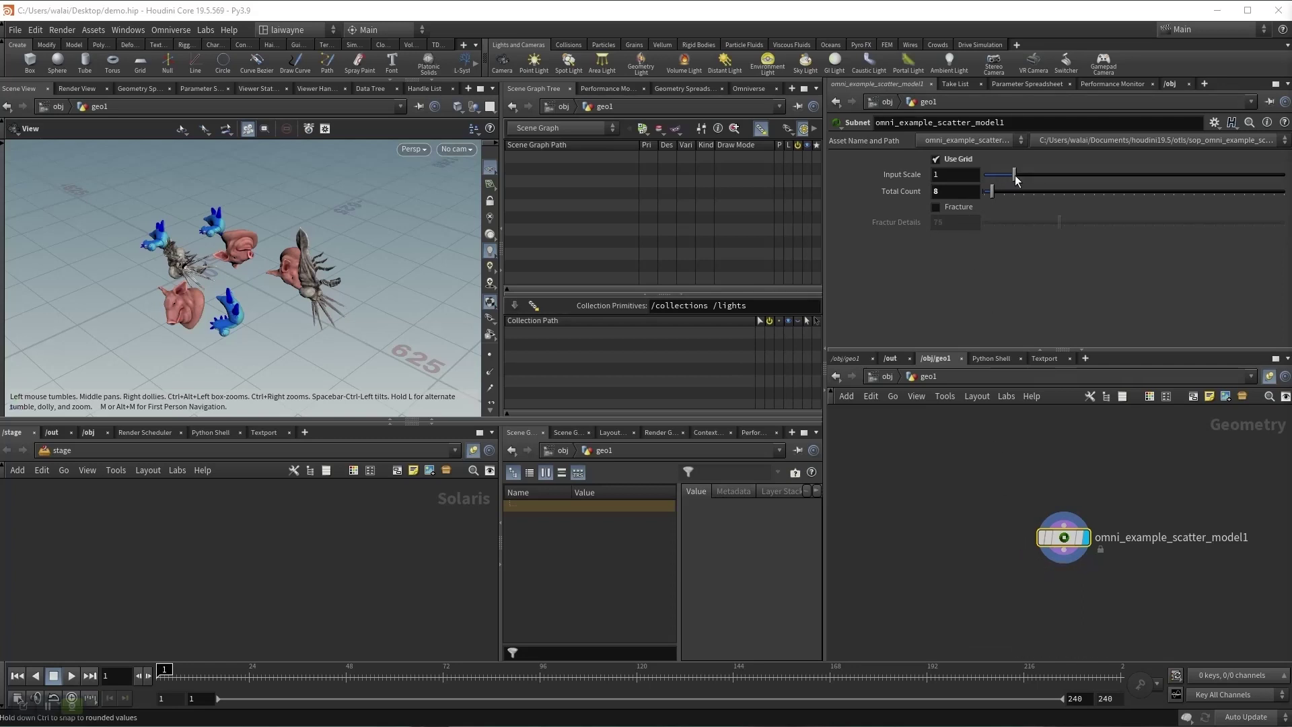
Raise omni_example_scatter_model1's Input Scale from 1 to 1.1 in Houdini
left_click_drag(1015, 175, 992, 193)
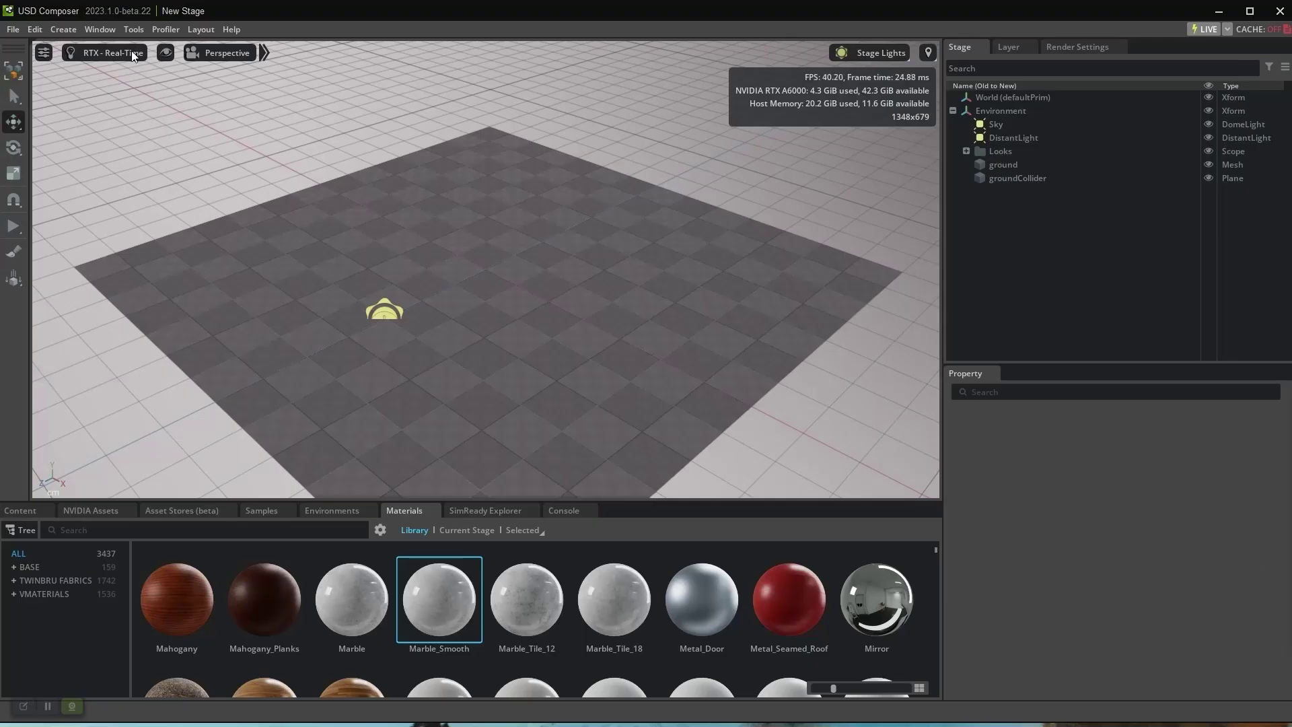
Open the Extensions window and search for 'houdin'
left_click(99, 30)
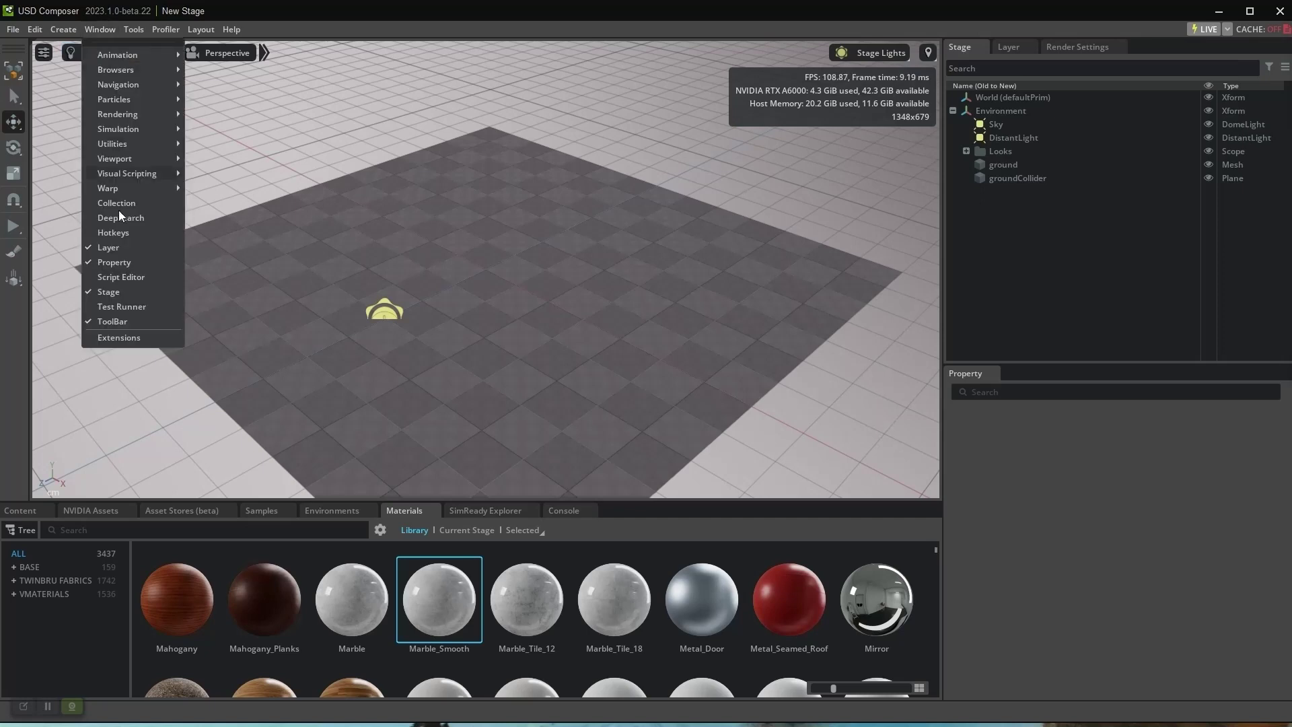
left_click(117, 336)
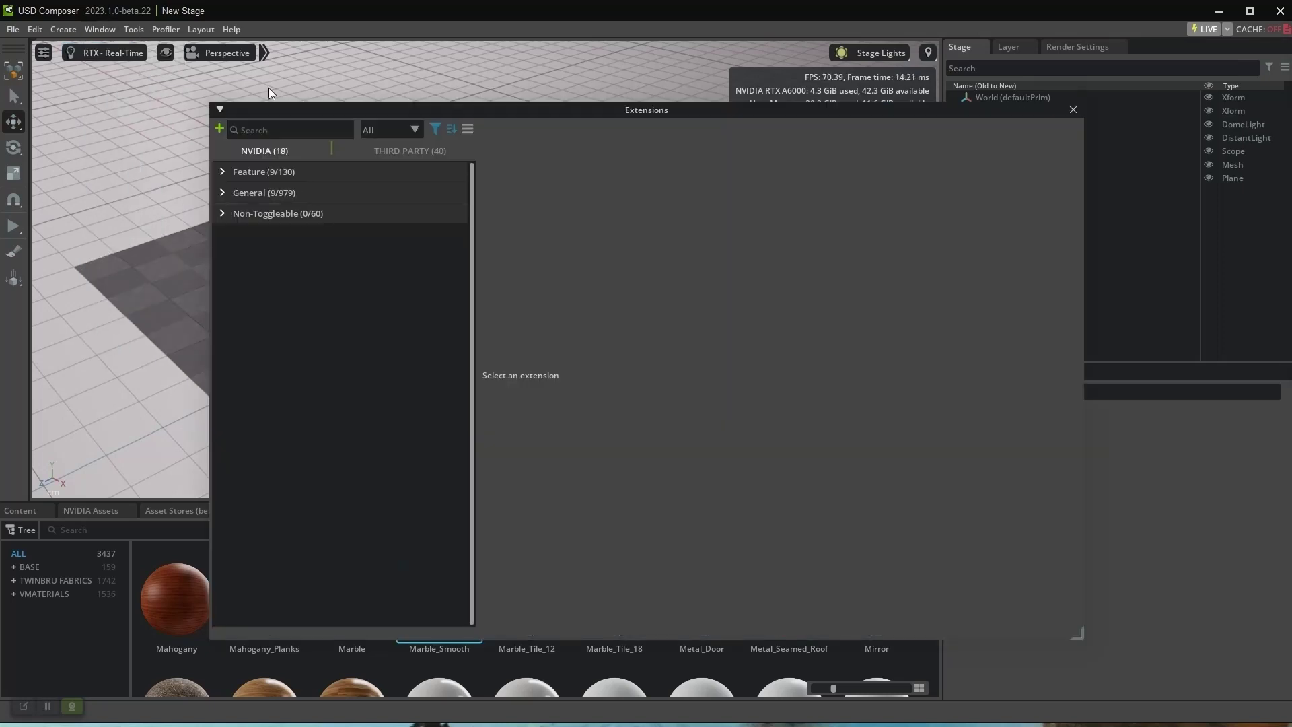
left_click(262, 130)
type("houdini")
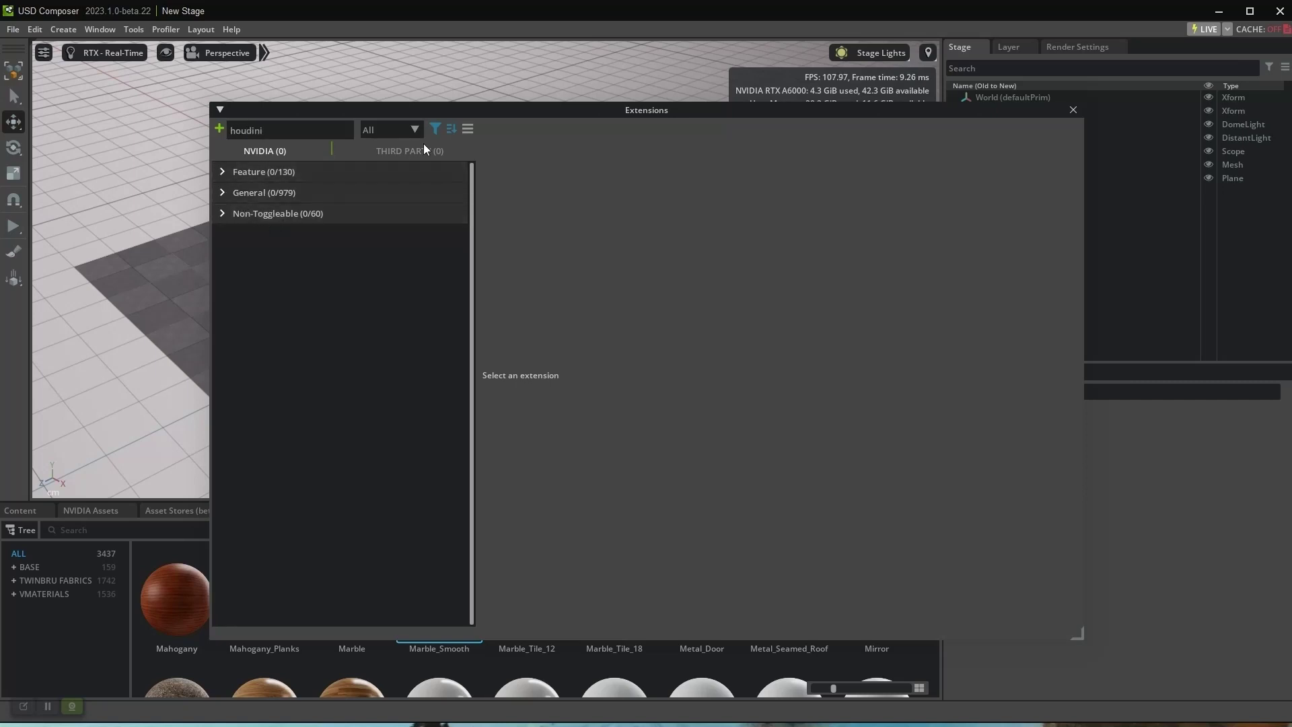
Clear the Featured filter, expand General, and show the Houdini Engine HDA Loader details and folder
left_click(435, 129)
left_click(532, 138)
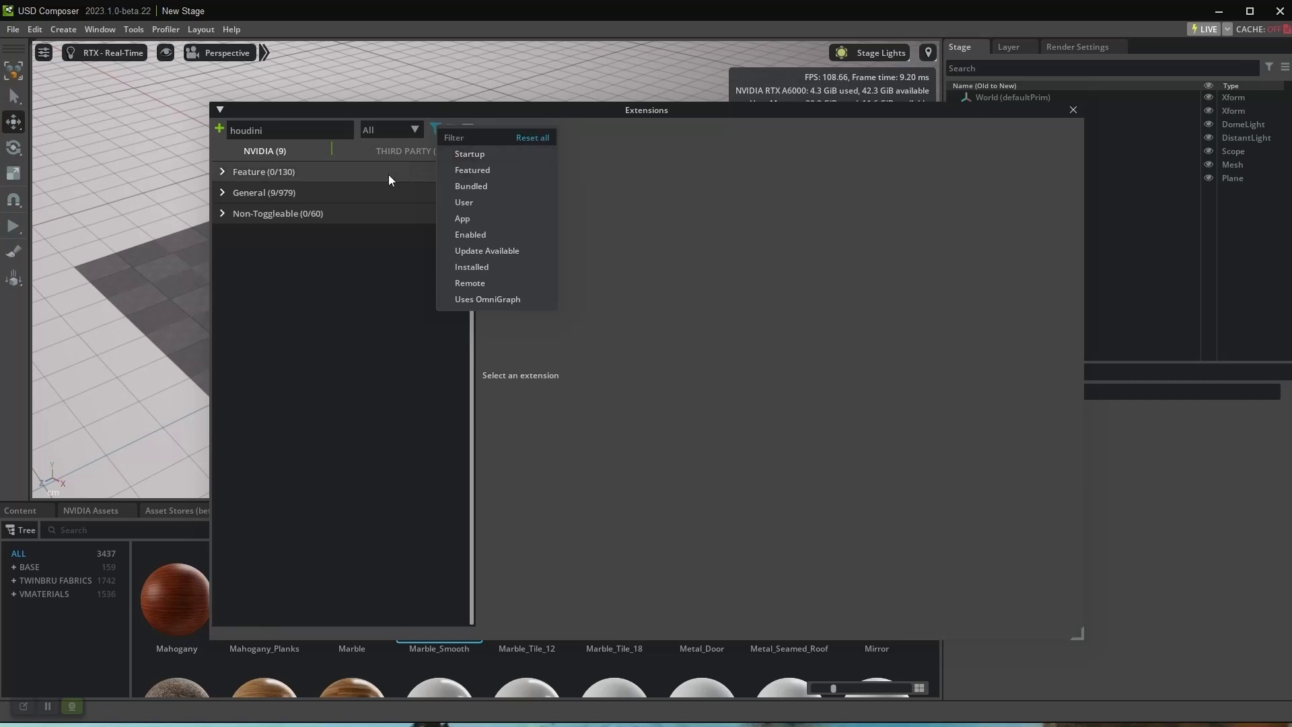
left_click(221, 191)
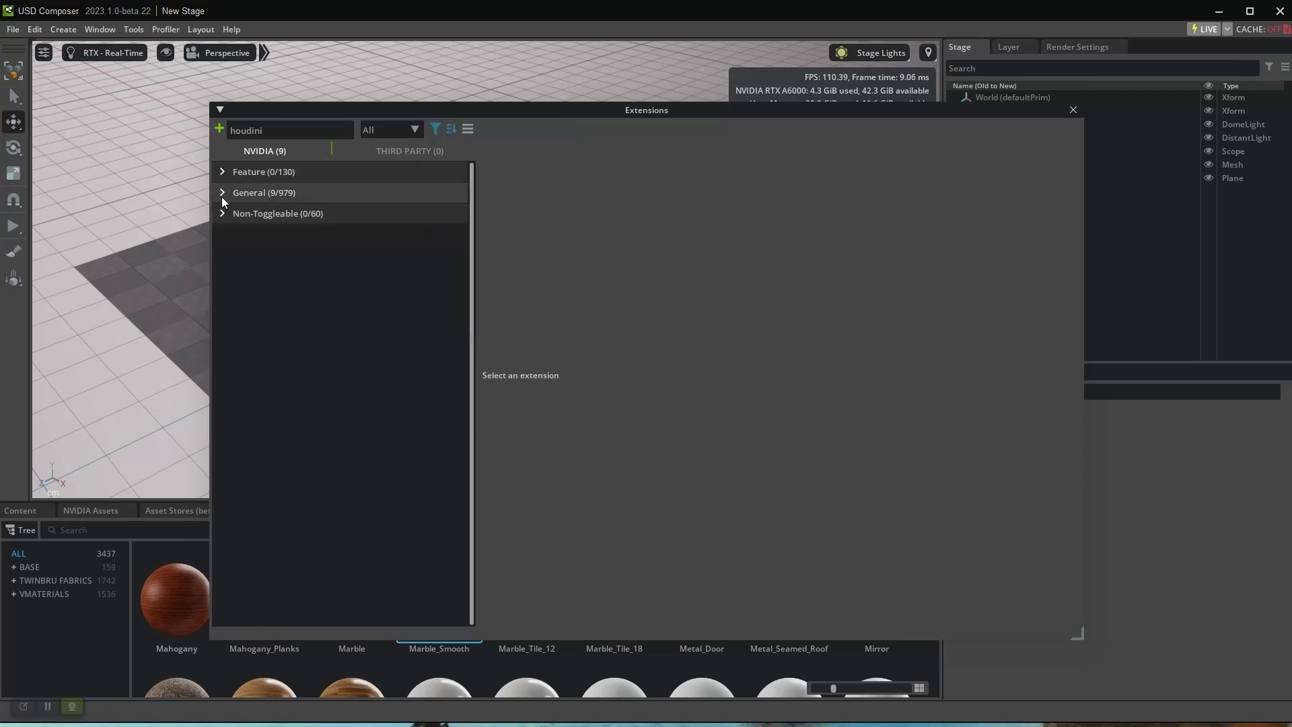
left_click(254, 193)
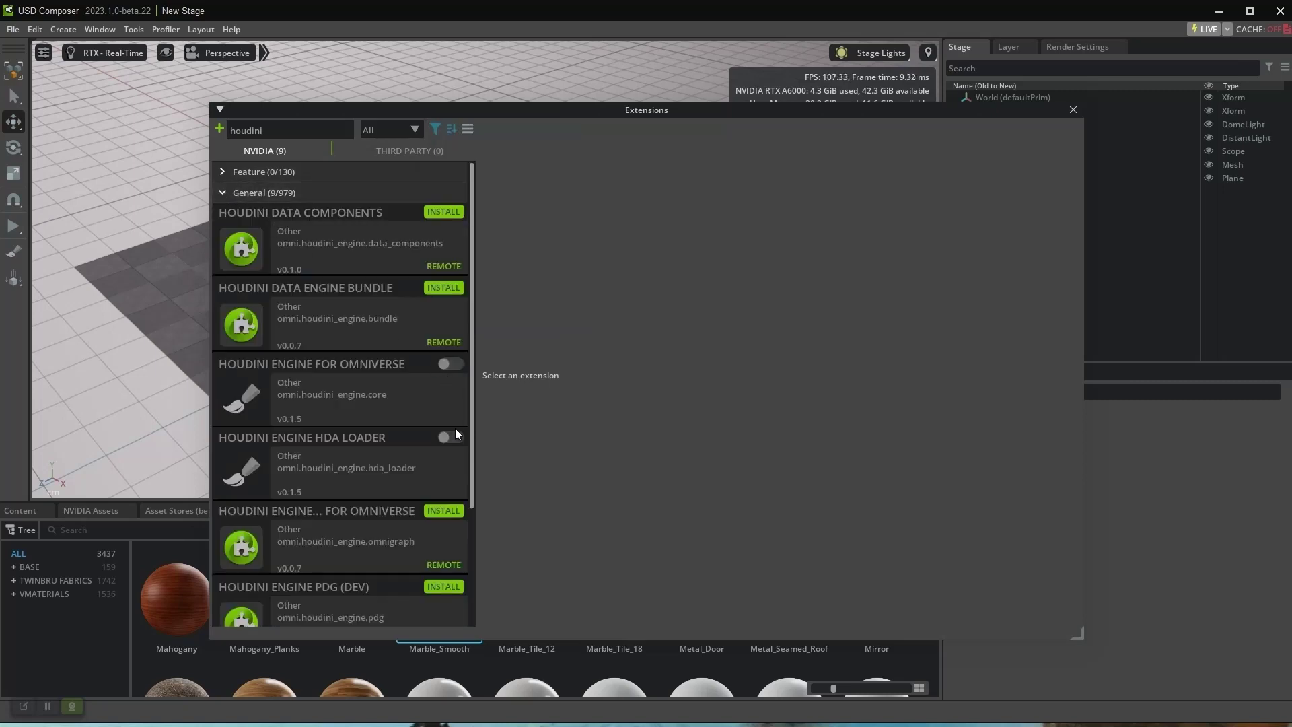
left_click(385, 478)
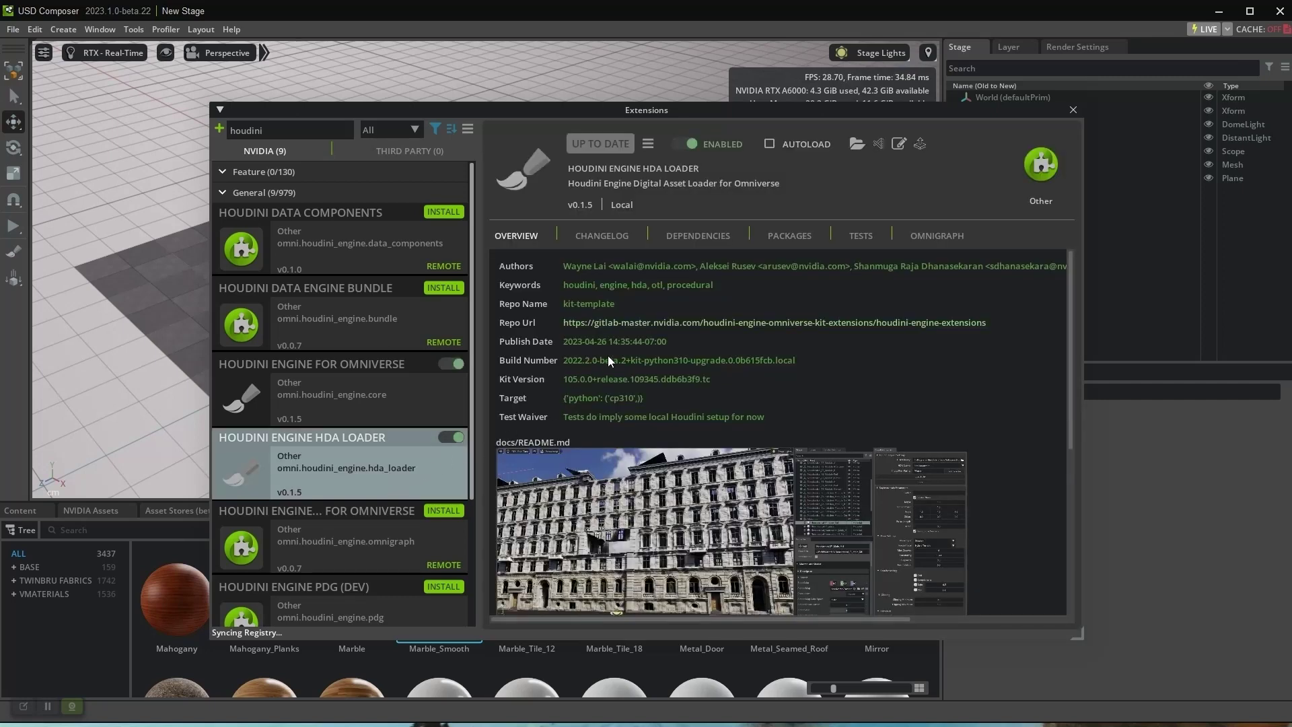
left_click(853, 144)
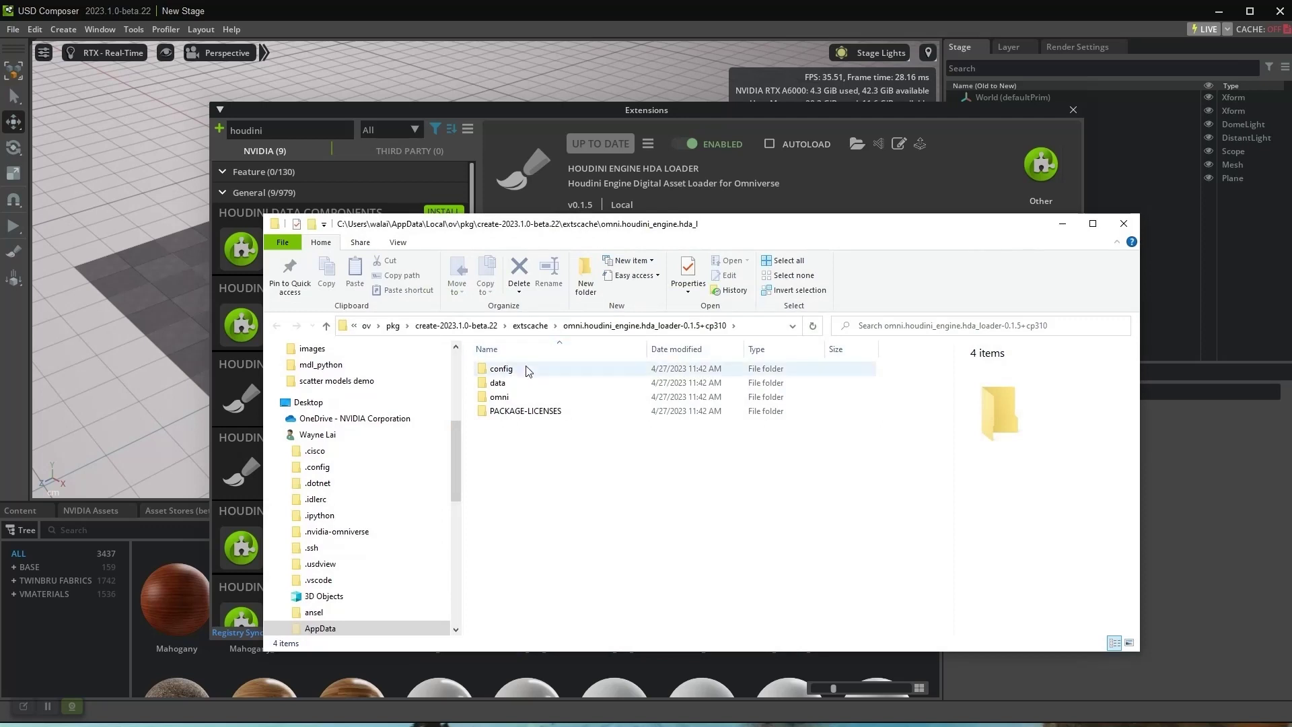
Browse to data > hdas > examples, view the folder path, and close Explorer
double_click(499, 382)
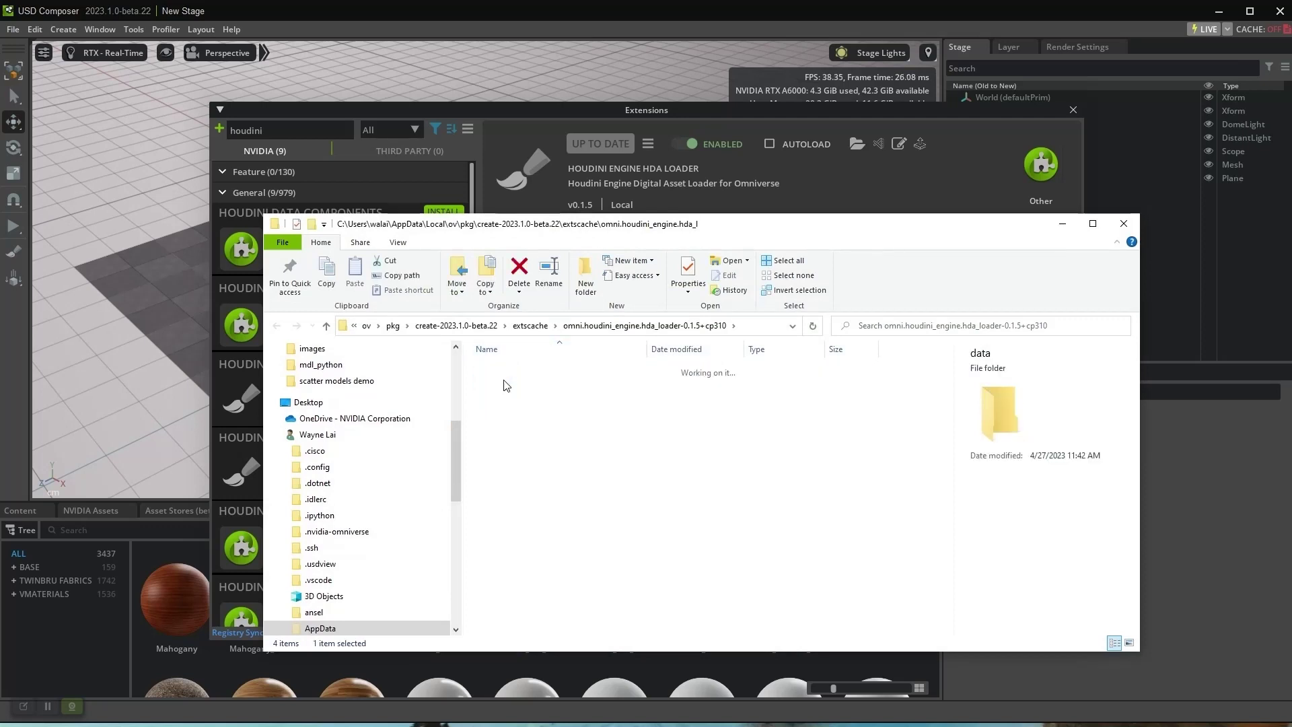
left_click(510, 369)
double_click(510, 370)
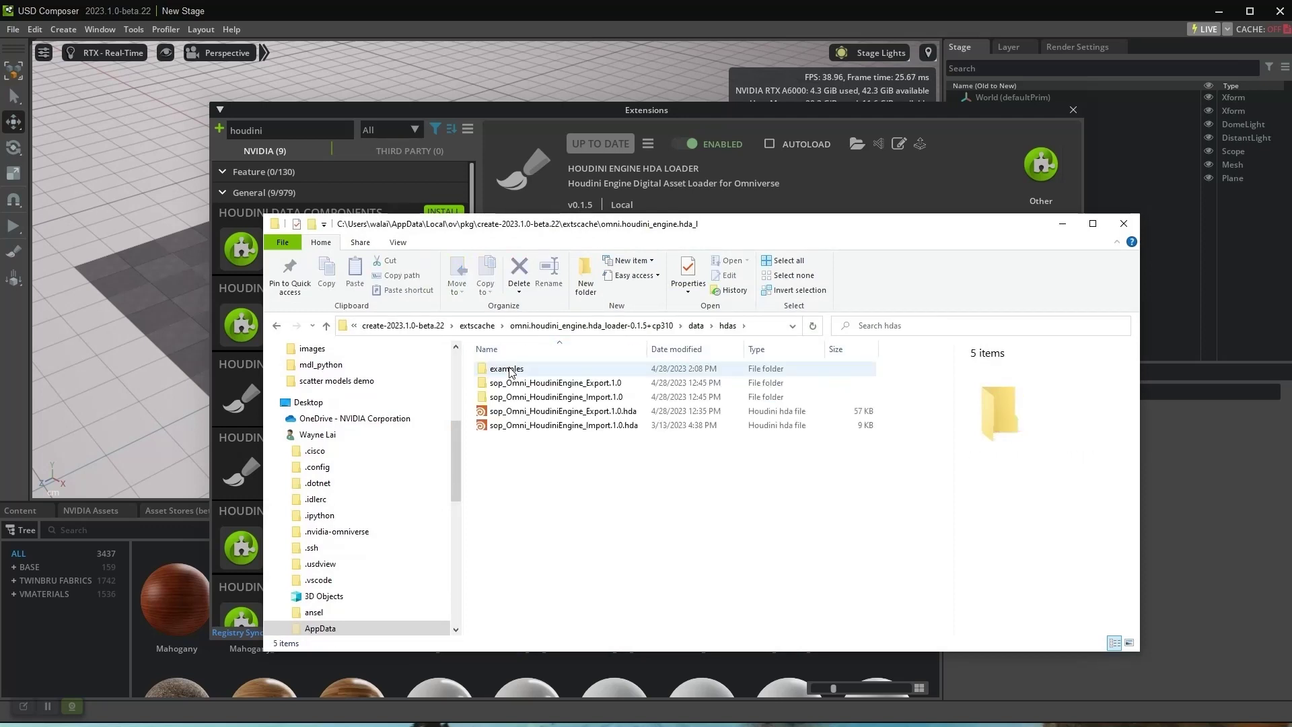
double_click(515, 369)
left_click(713, 326)
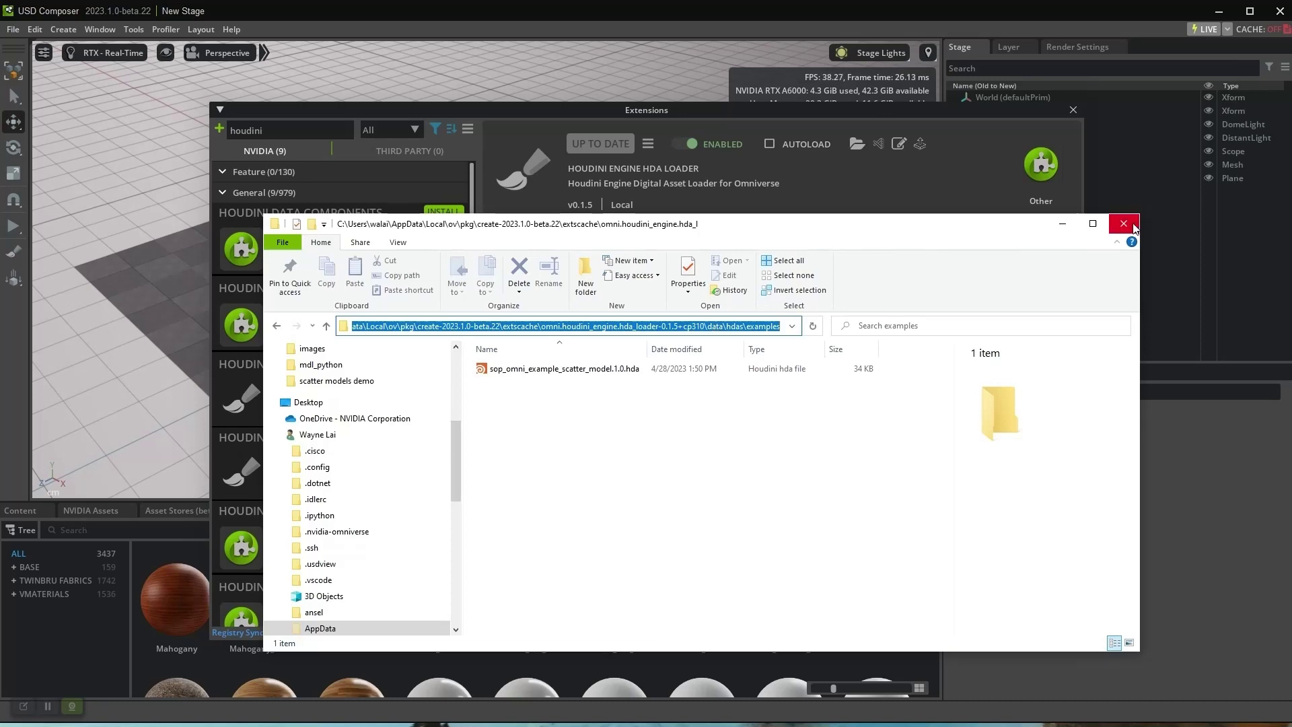
left_click(1123, 223)
Close Extensions and open the Houdini Engine HDA Loader panel
left_click(1073, 110)
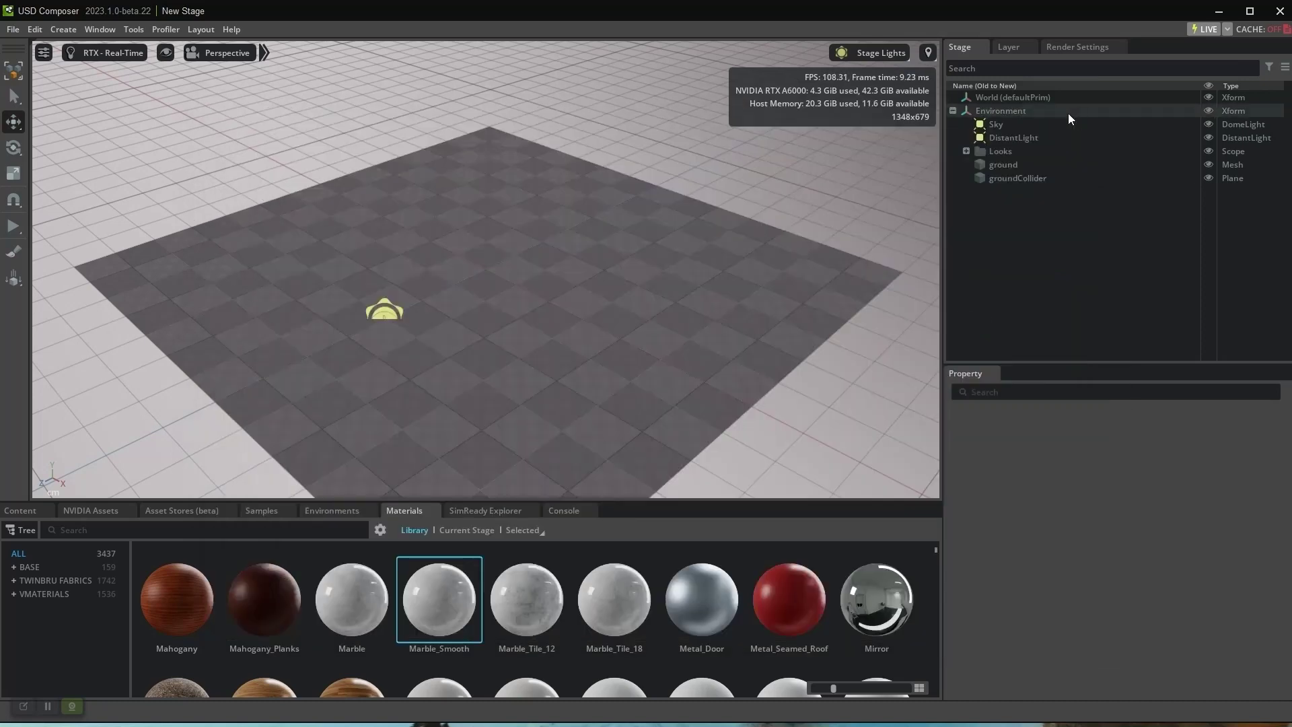
left_click(99, 31)
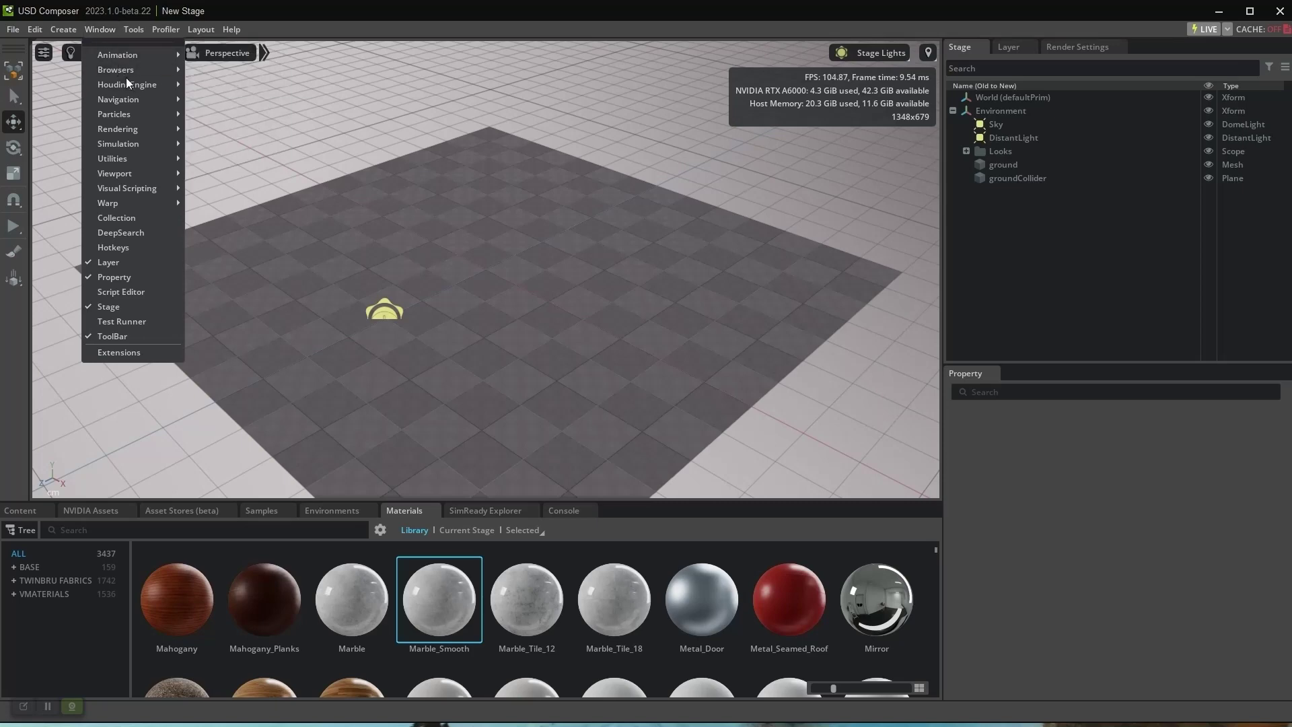
mouse_move(127, 78)
left_click(229, 82)
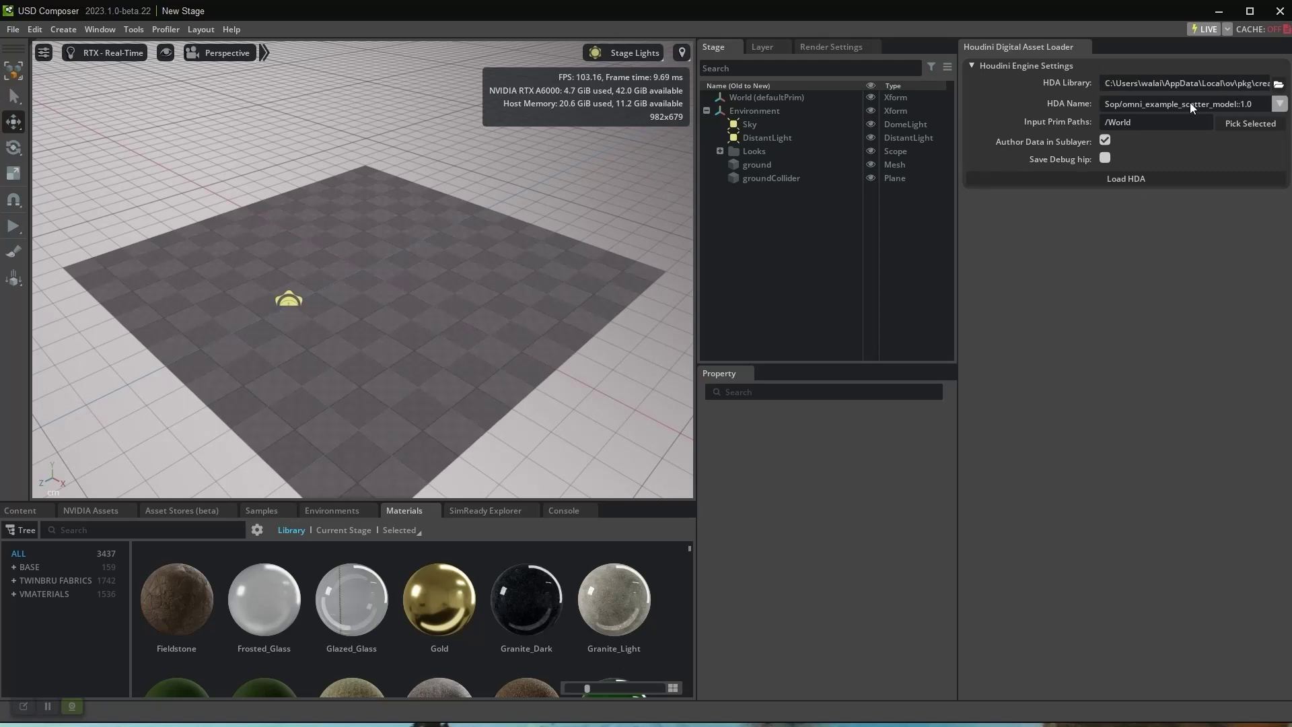
Create a Sphere under World, pick it as input, then load and cook the scatter HDA
right_click(761, 97)
mouse_move(806, 127)
mouse_move(983, 128)
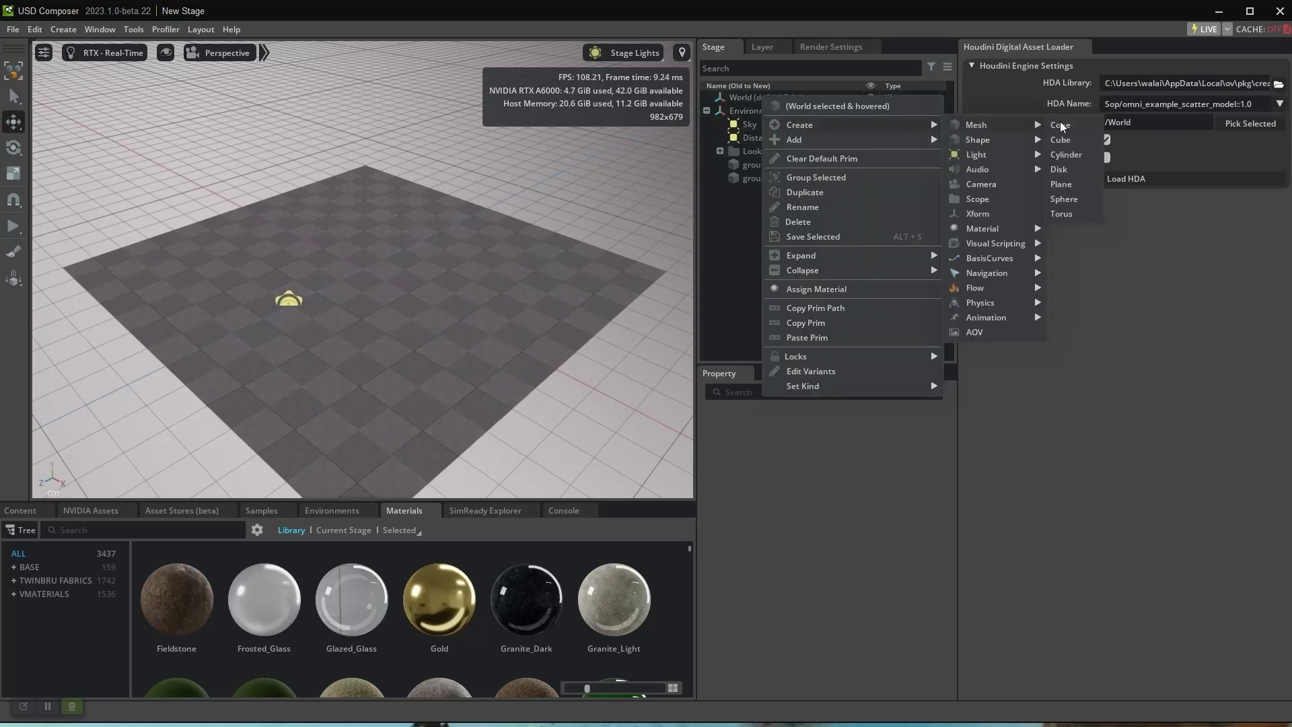
left_click(1069, 200)
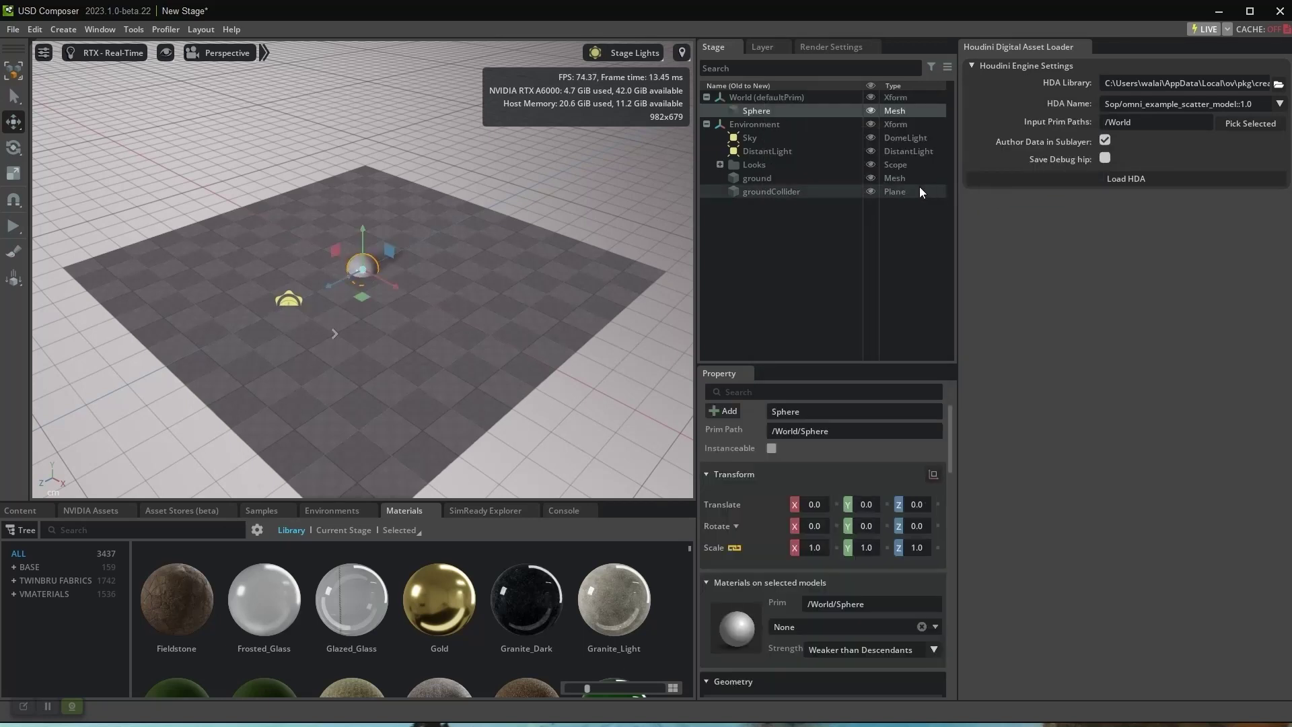
left_click(1225, 123)
left_click(1110, 183)
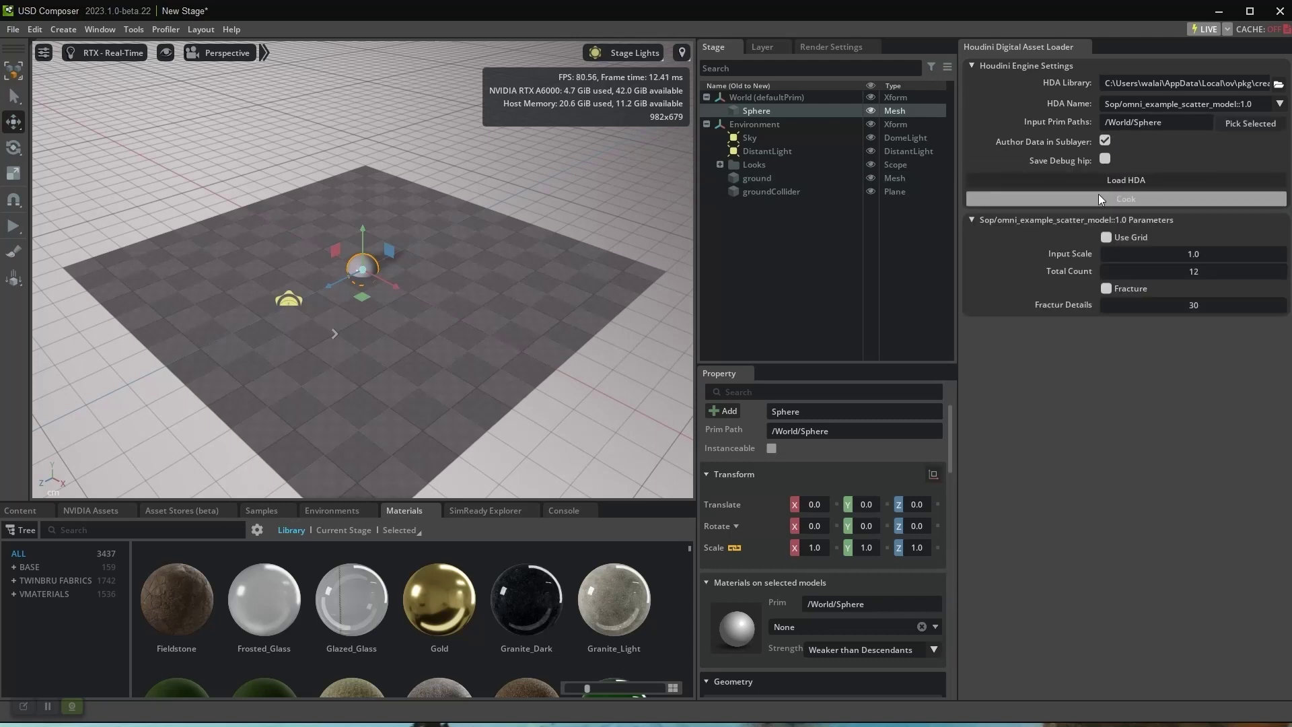
left_click(1098, 198)
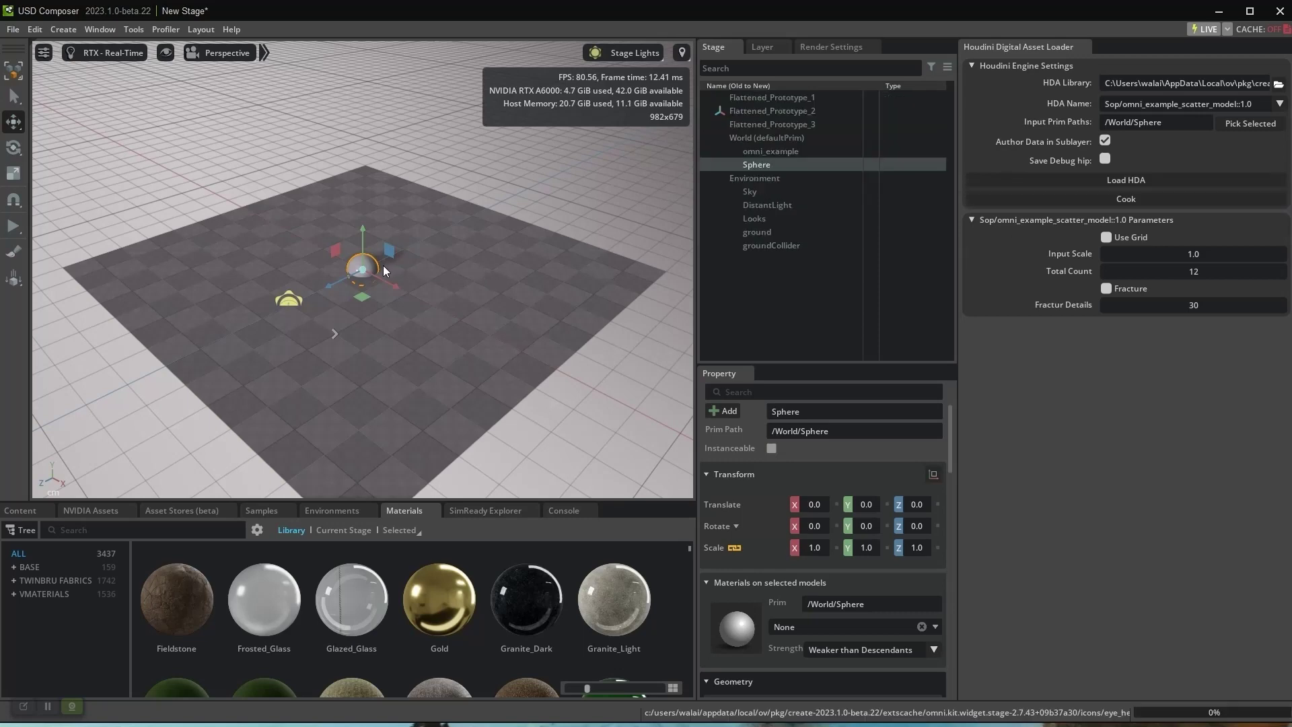
Scale the sphere to 5 and lift it, re-cook the scatter HDA, and hide the Sphere
scroll(387, 248, "up", 5)
scroll(400, 229, "up", 2)
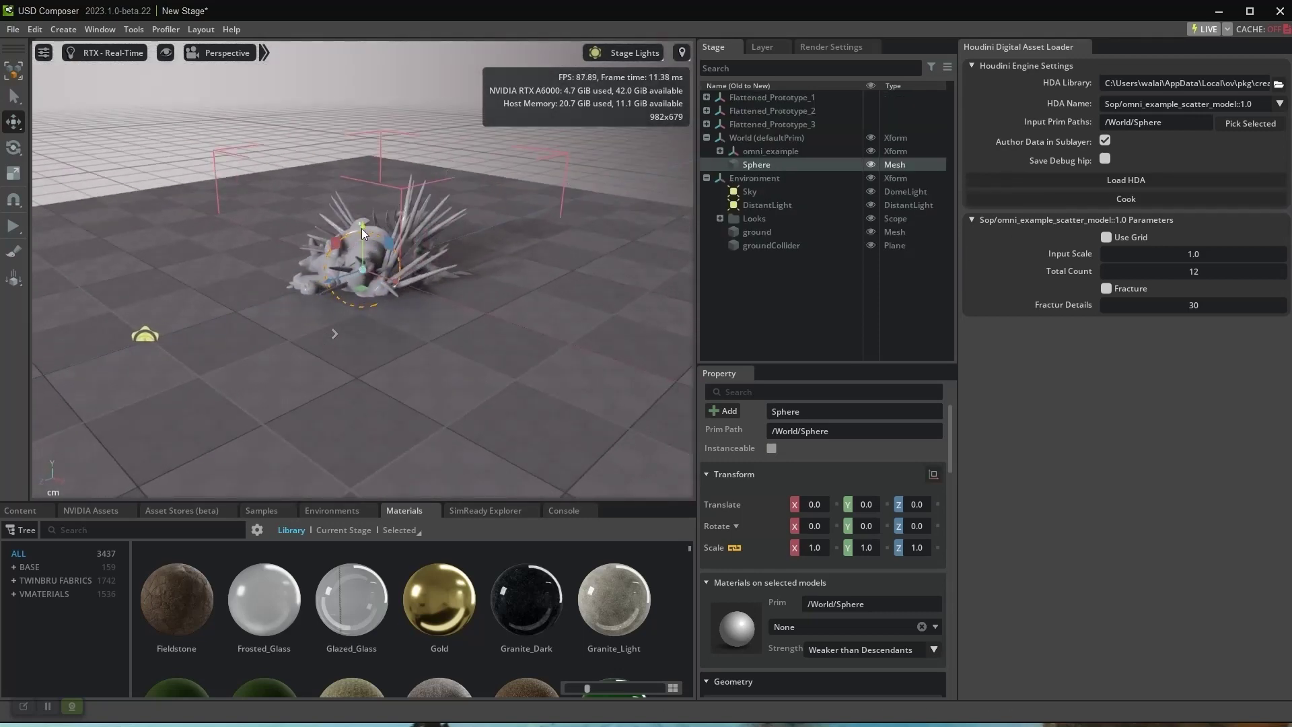
left_click_drag(361, 229, 364, 87)
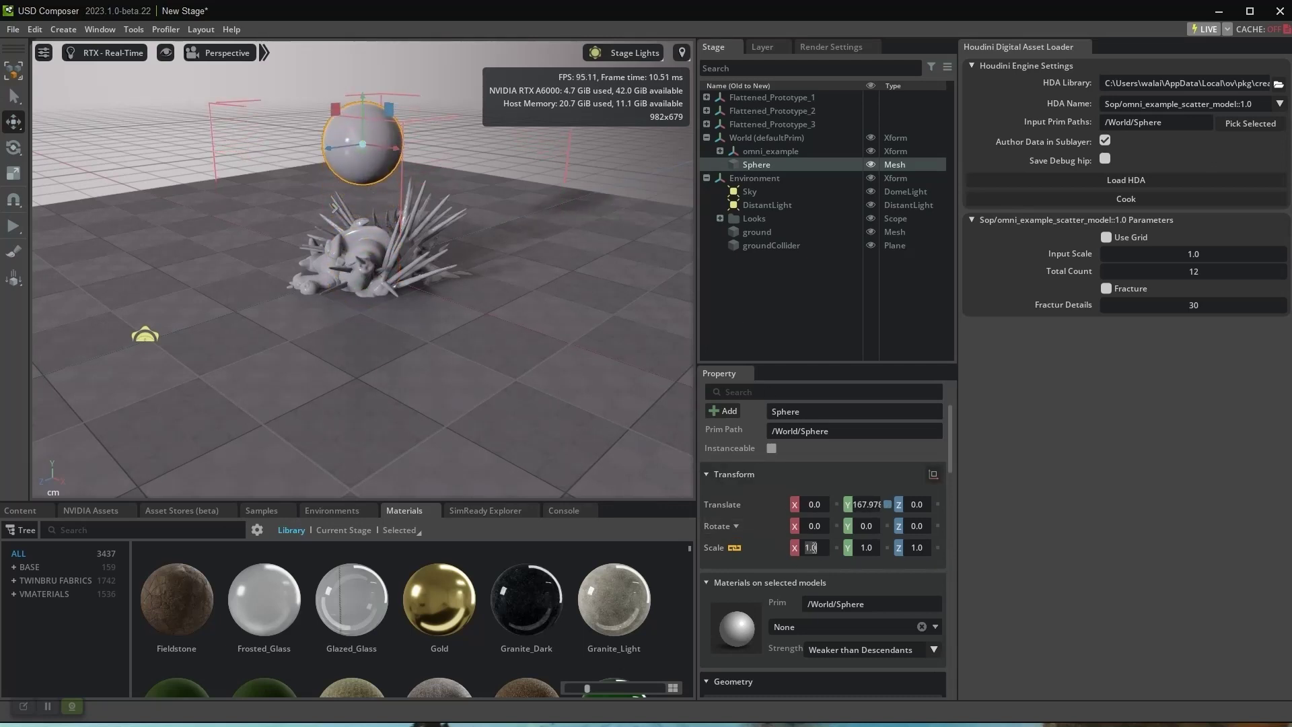
type("5")
scroll(474, 365, "down", 8)
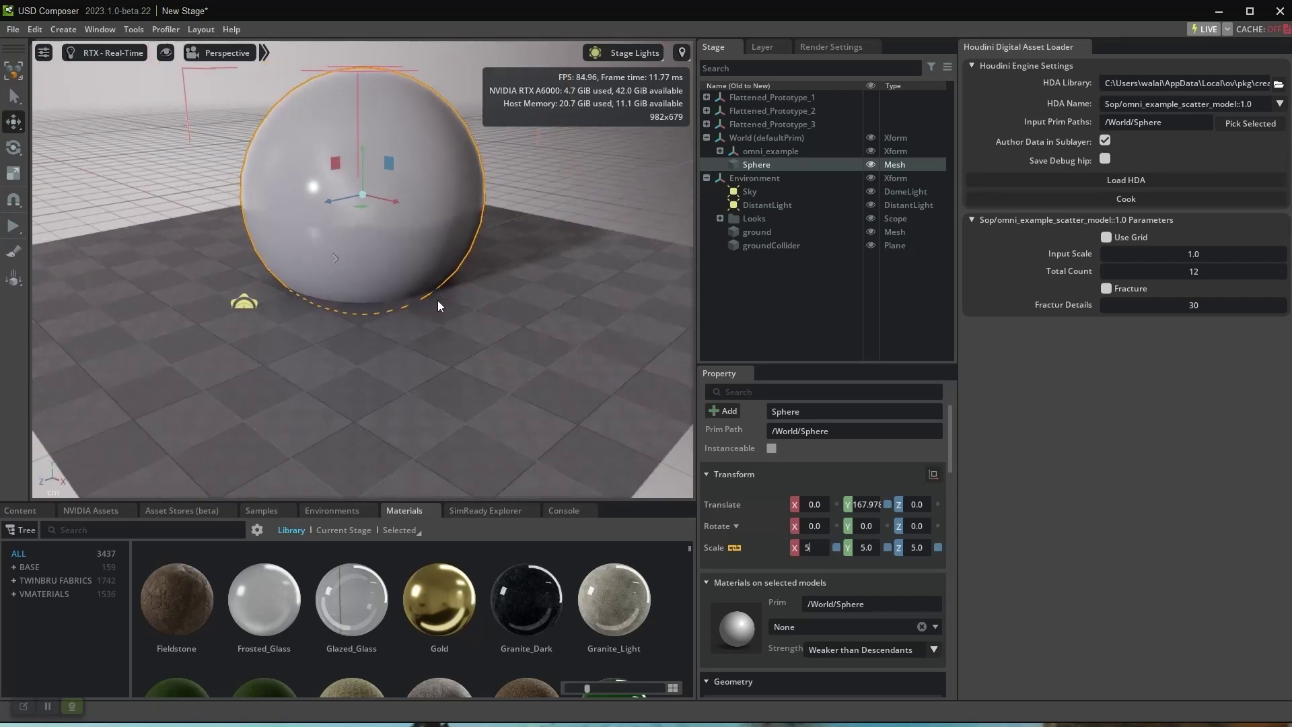
left_click_drag(360, 245, 357, 222)
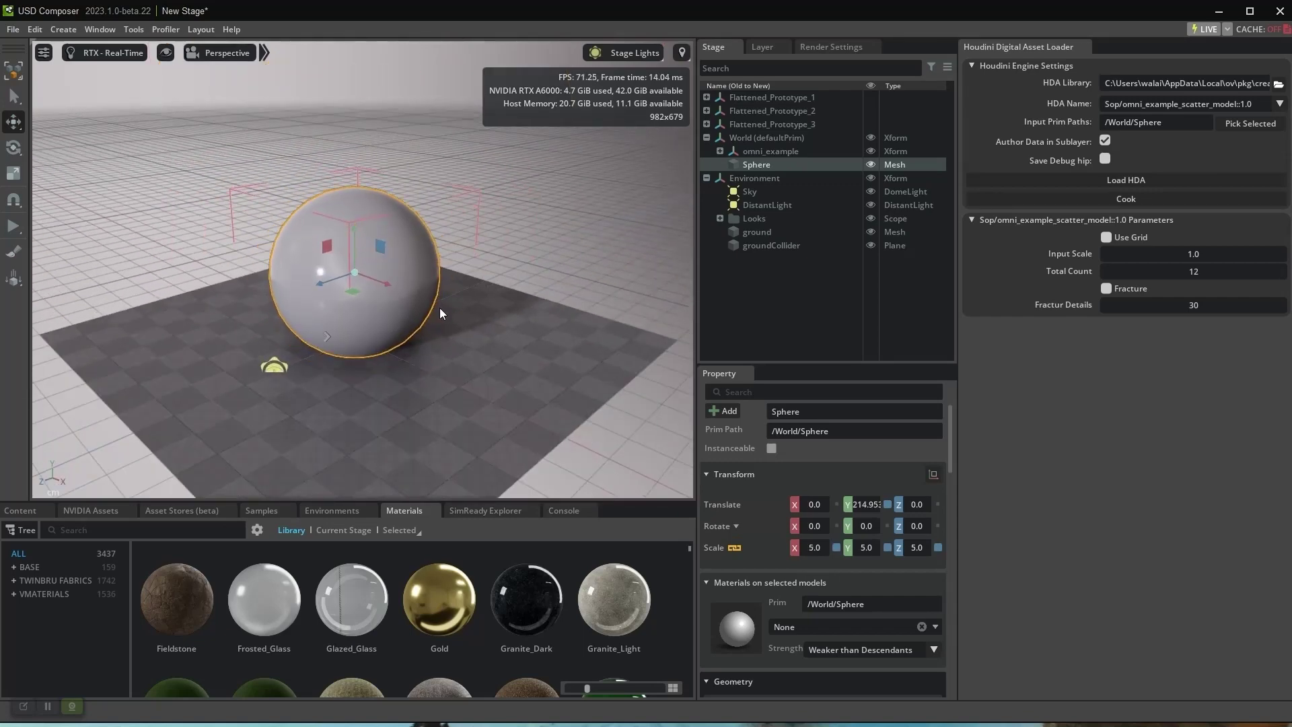
left_click(1110, 196)
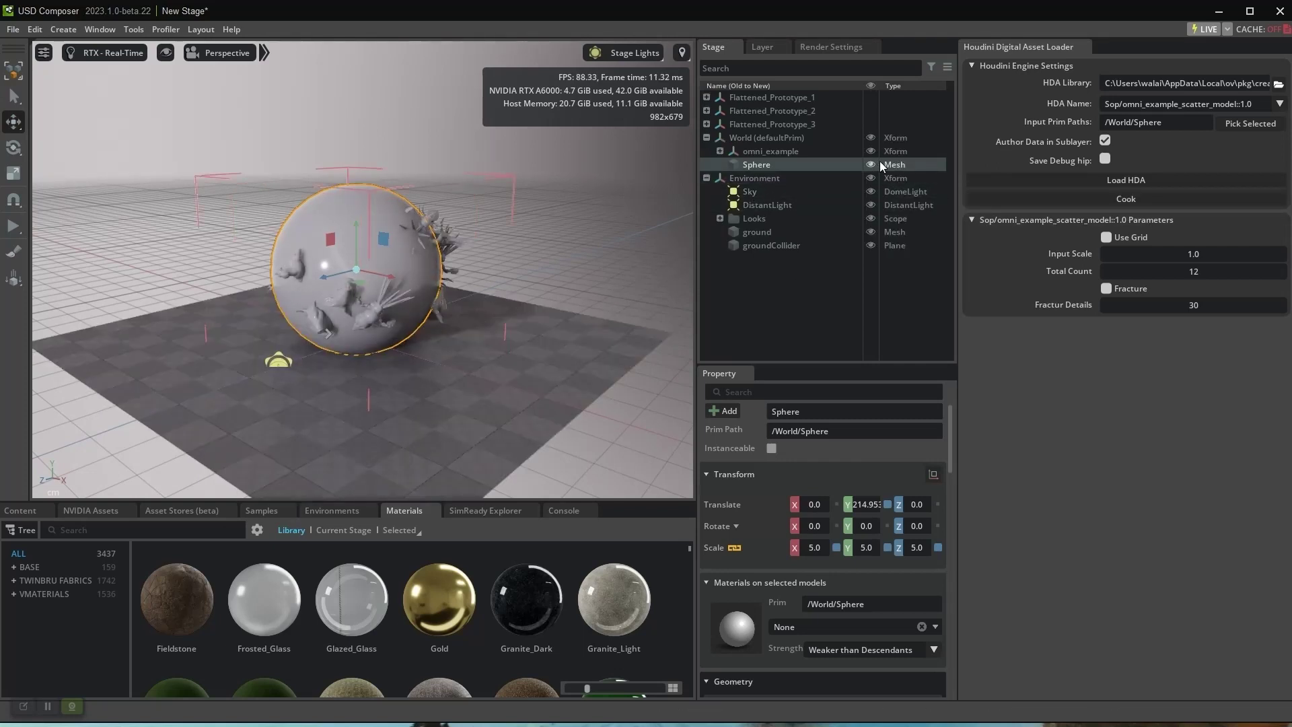
left_click(870, 164)
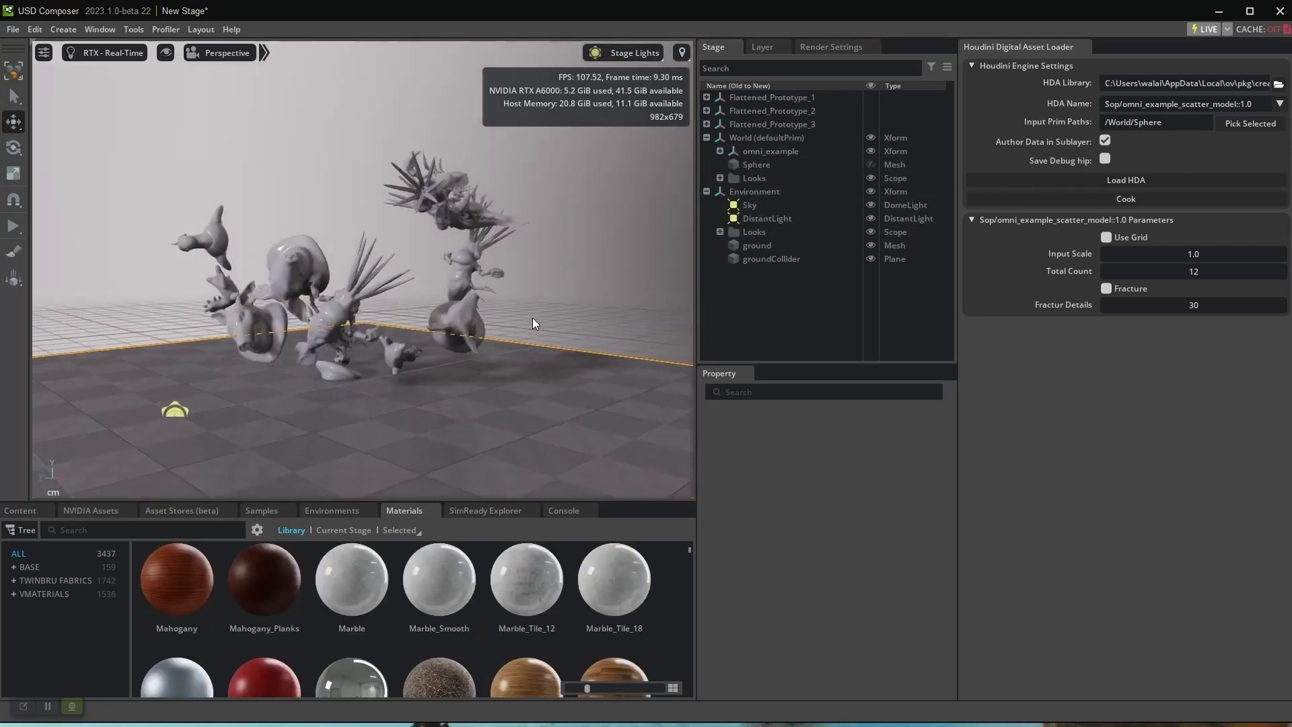
Drop Mahogany_Planks onto omni_example and expand it to list the models
left_click_drag(284, 574, 771, 152)
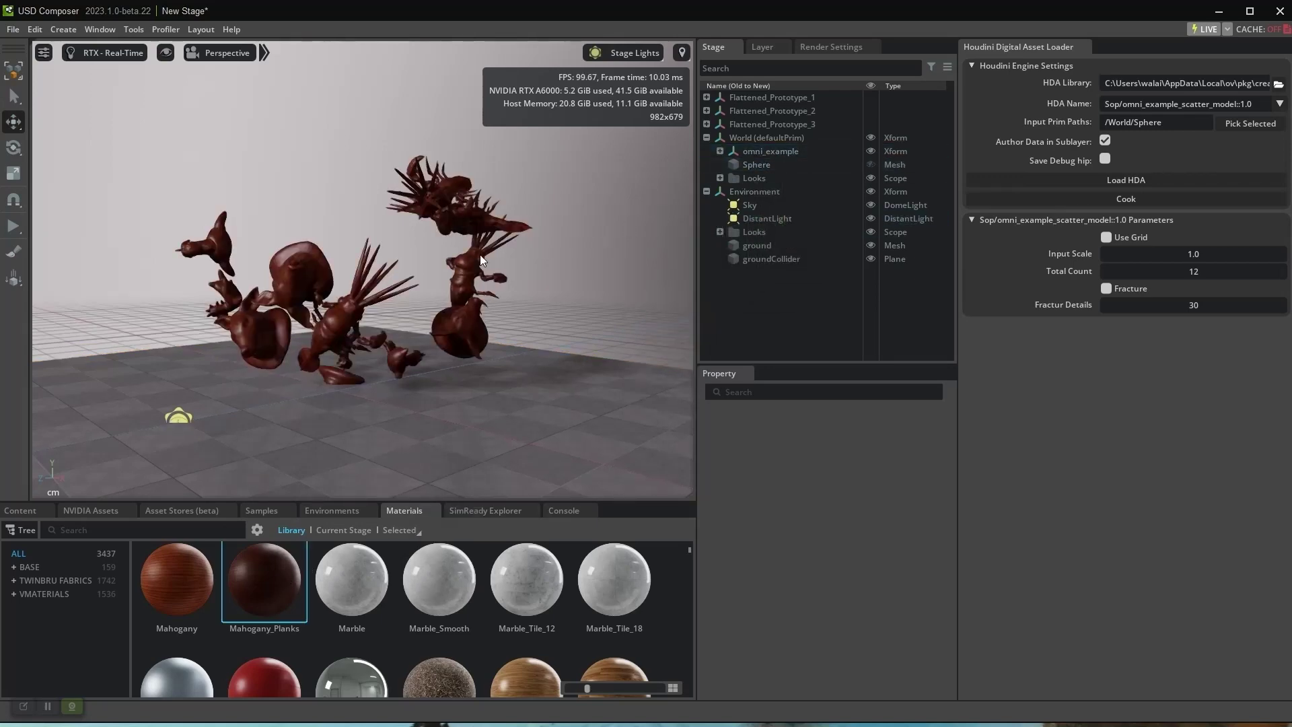
scroll(438, 268, "up", 5)
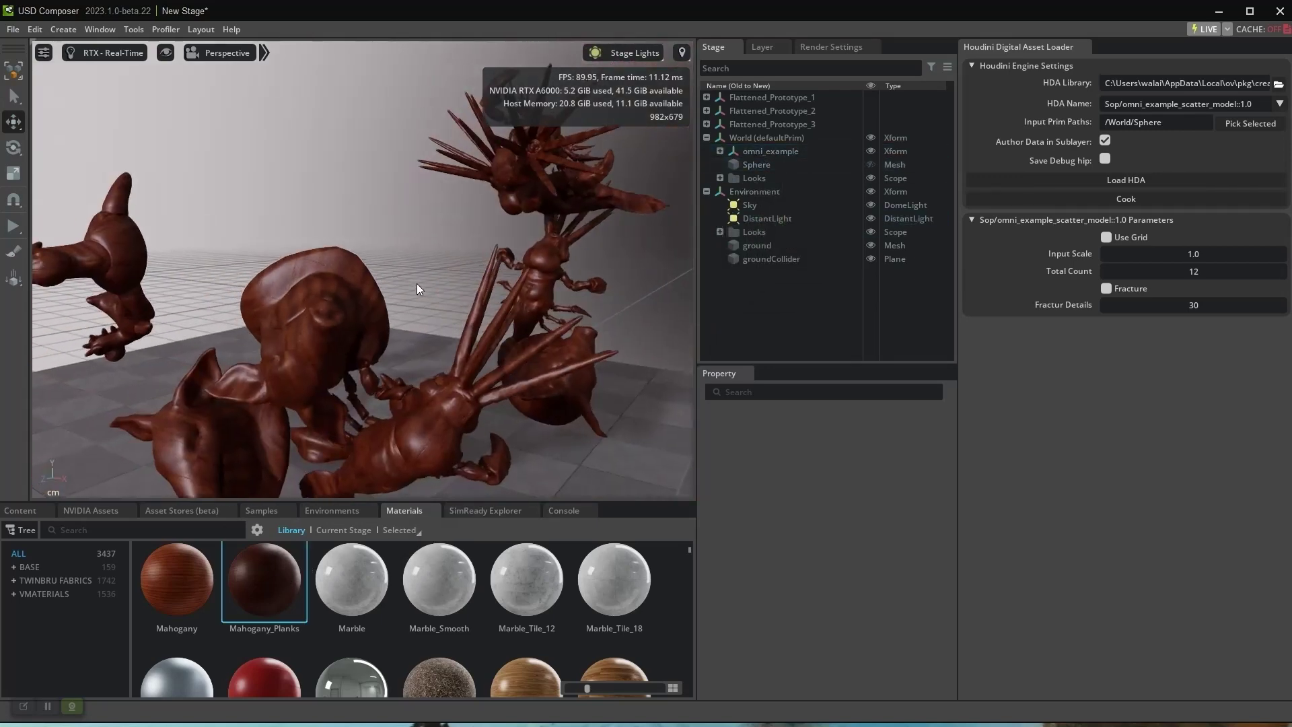
left_click(719, 151)
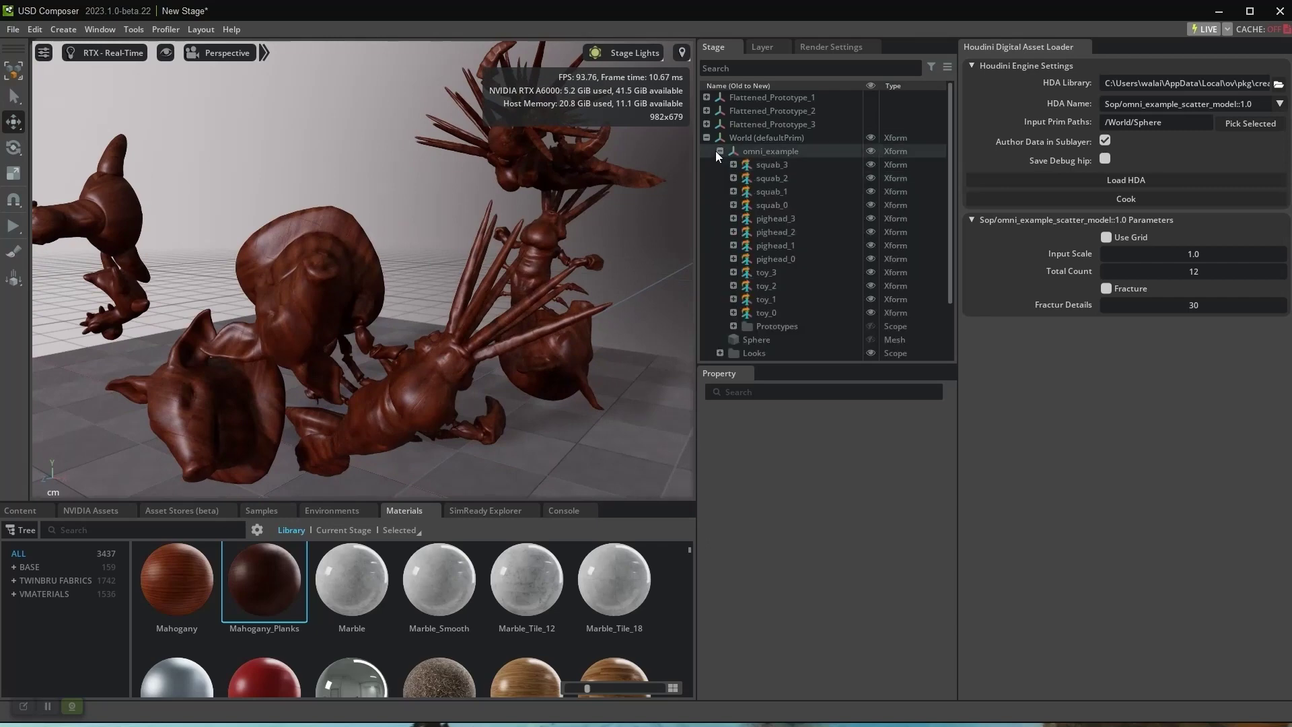
Add the Rigid Body with Colliders Preset to the twelve models squab_3 through toy_0
left_click(752, 164)
left_click(777, 312, "shift")
right_click(784, 231)
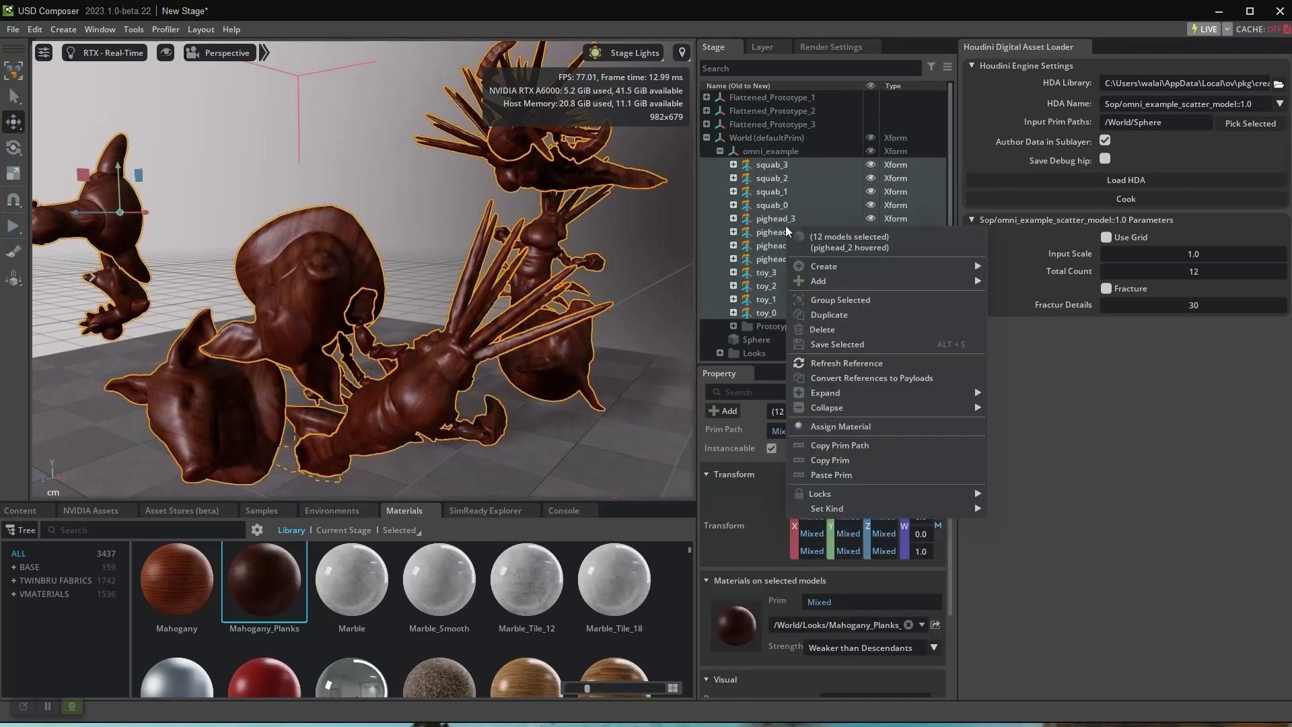
mouse_move(830, 281)
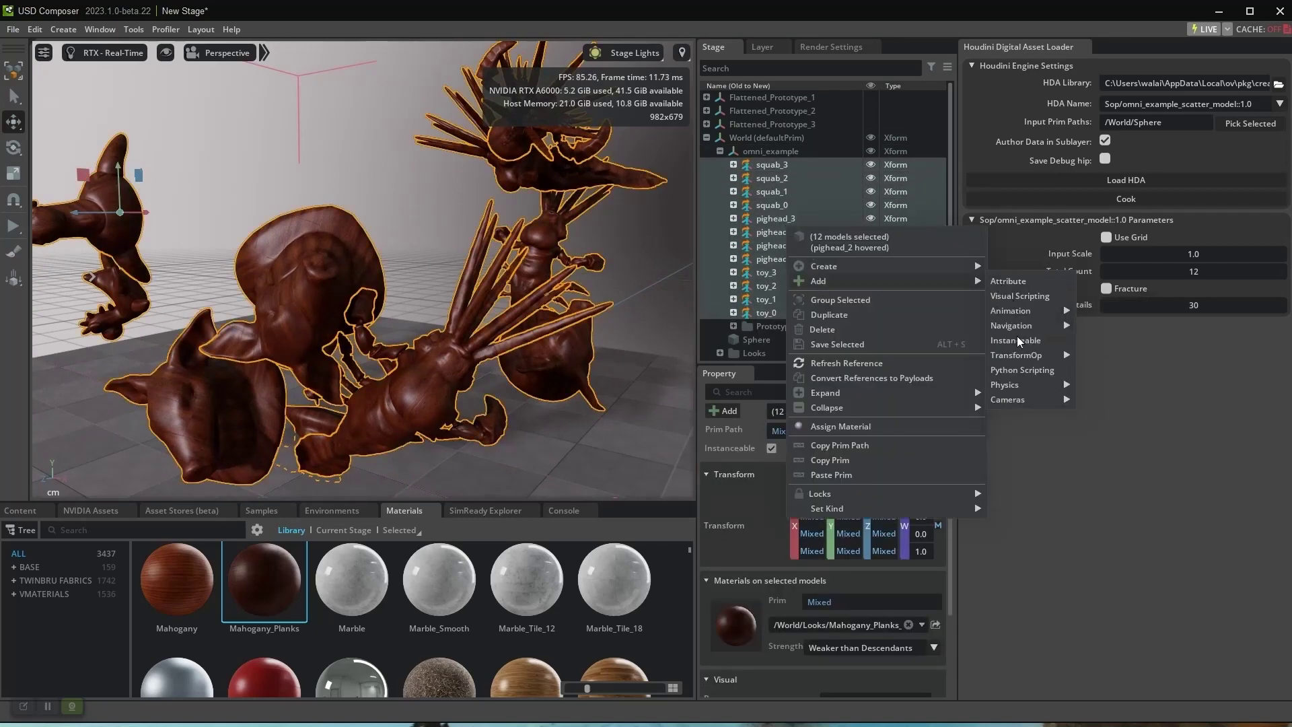
mouse_move(1019, 388)
left_click(1084, 385)
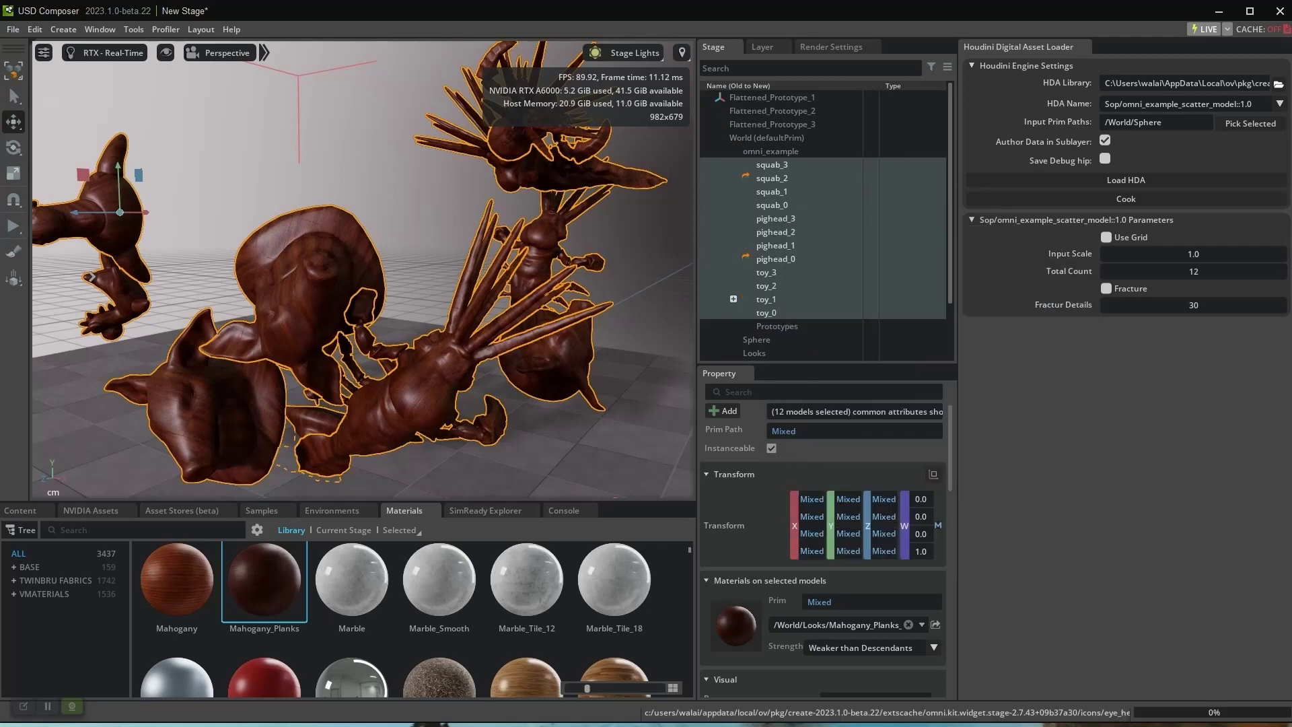
Play the simulation and shove the fallen pieces around the floor
left_click(14, 226)
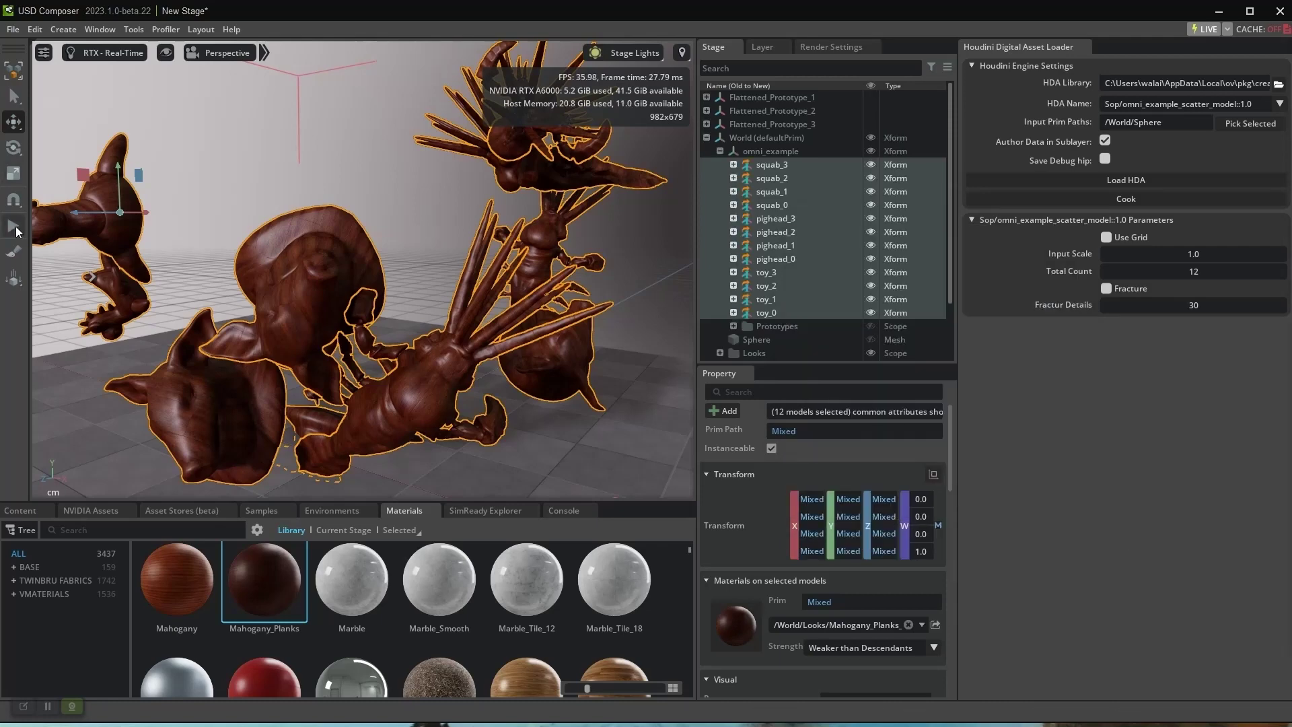
scroll(418, 253, "down", 5)
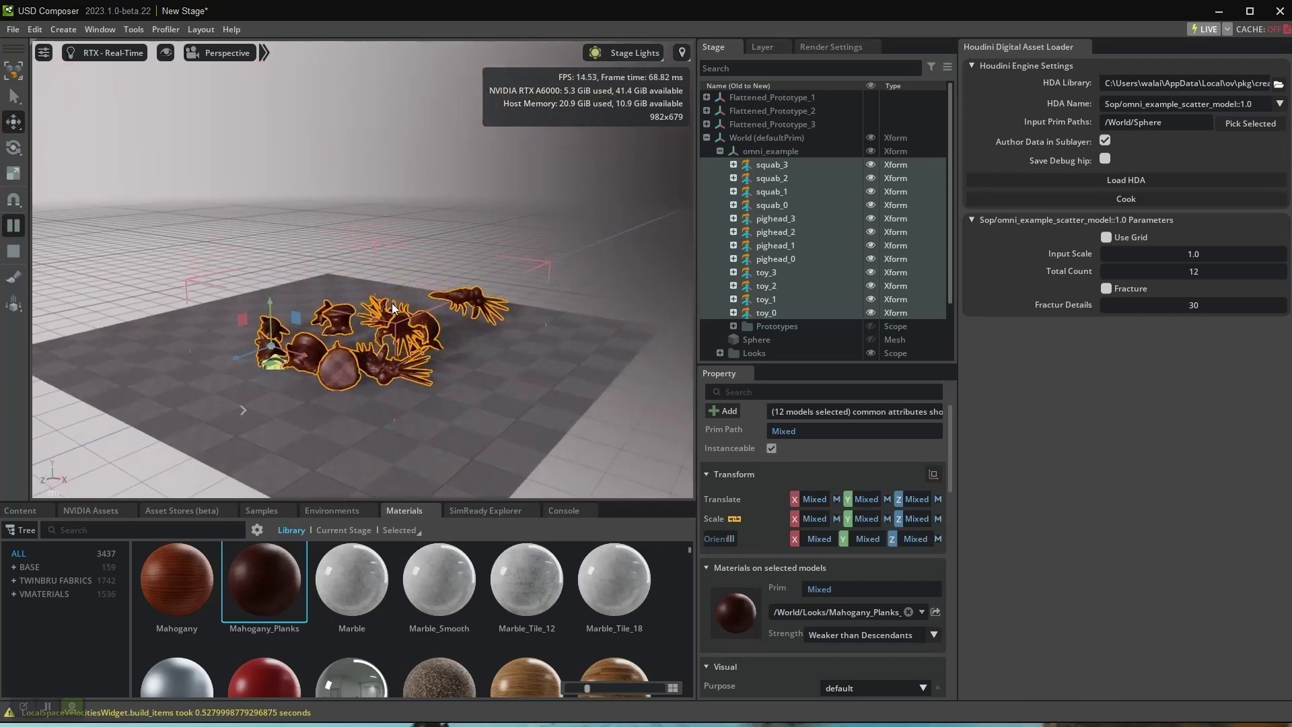
left_click(401, 345)
mouse_move(348, 364)
left_mouse_down("shift")
mouse_move(347, 315)
mouse_move(386, 357)
mouse_move(327, 333)
mouse_move(328, 344)
left_mouse_up("shift")
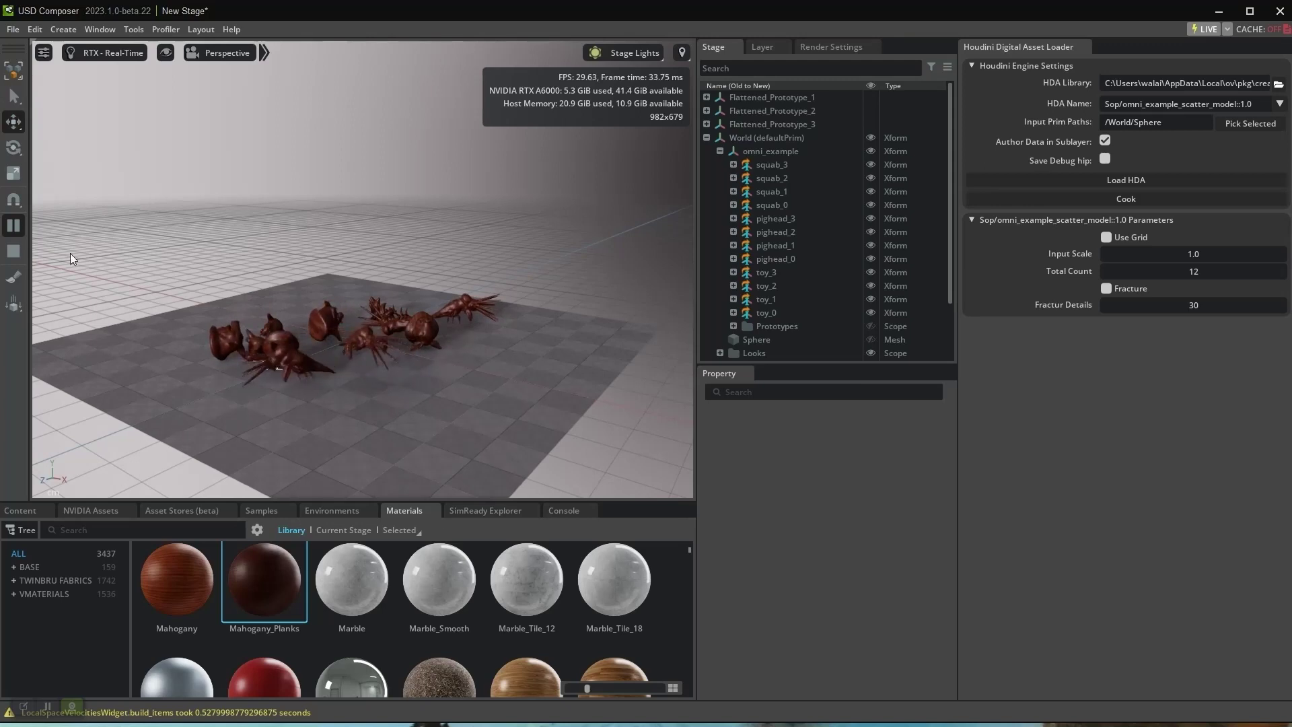
Stop the simulation, merge omni_example into the HDA sublayer, and hide that layer
left_click(14, 251)
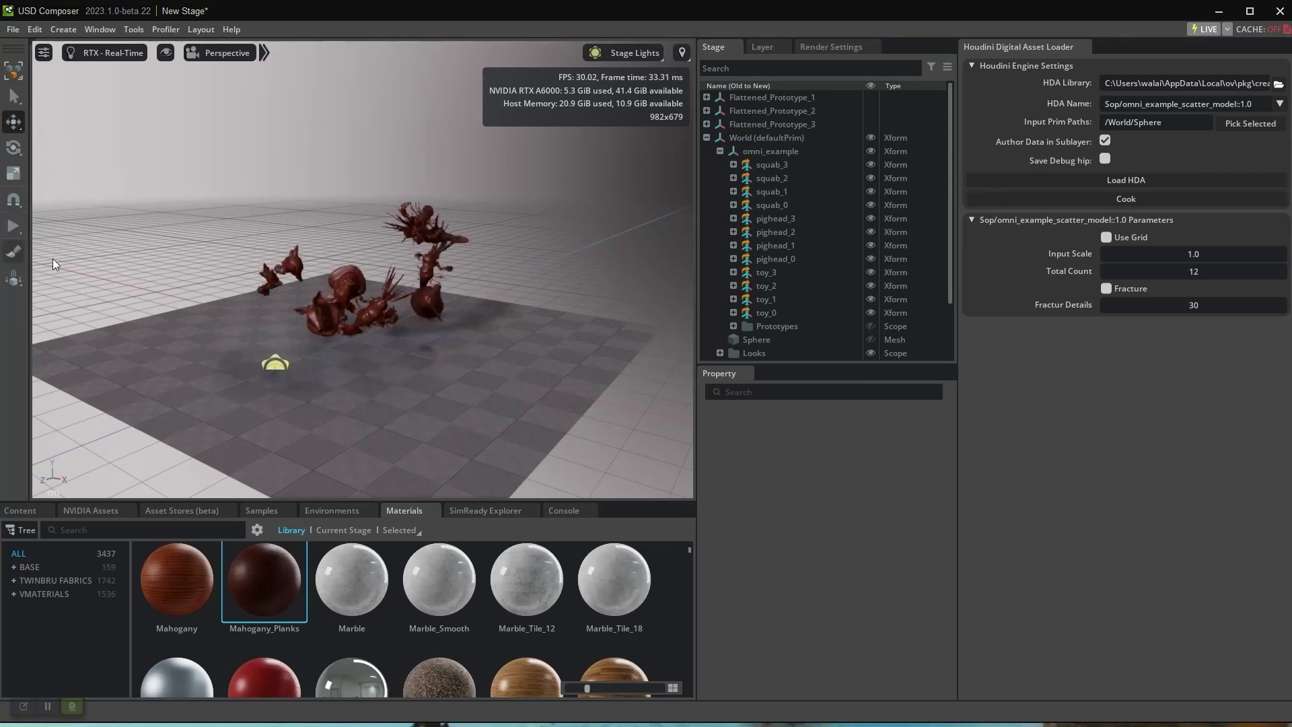
left_click(755, 46)
left_click(768, 150)
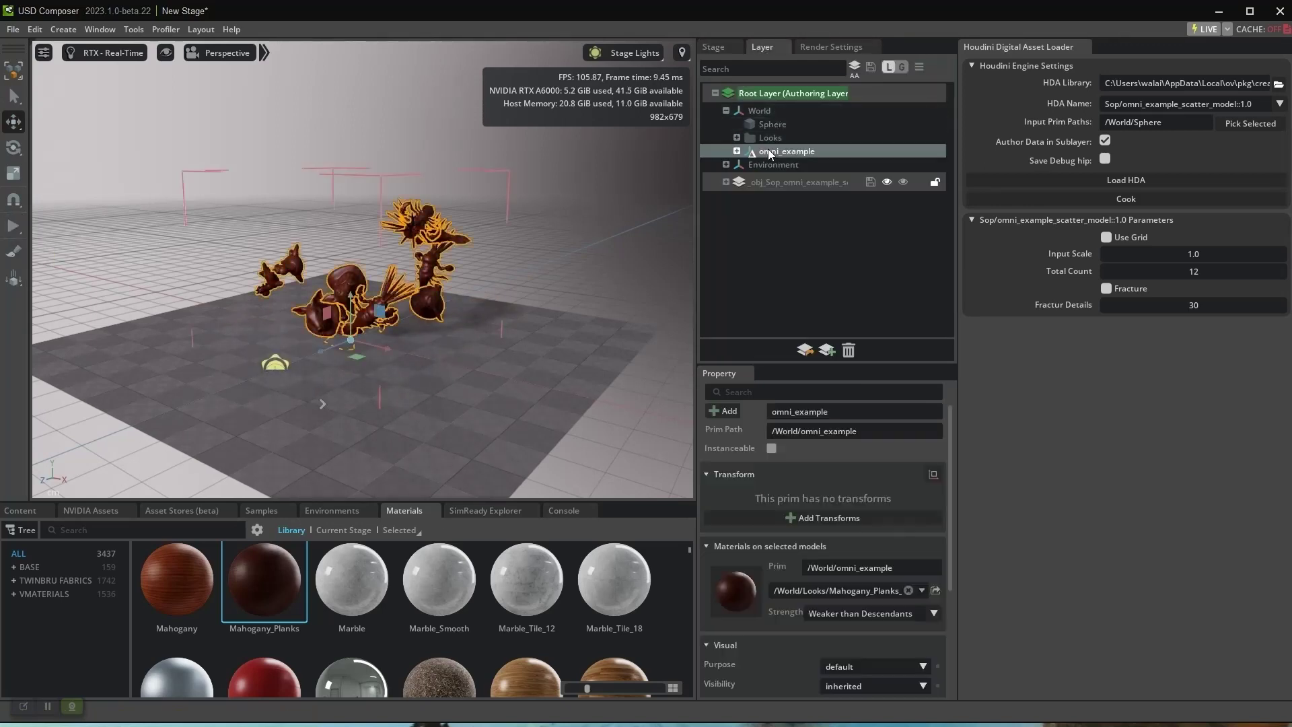
left_click_drag(769, 149, 767, 182)
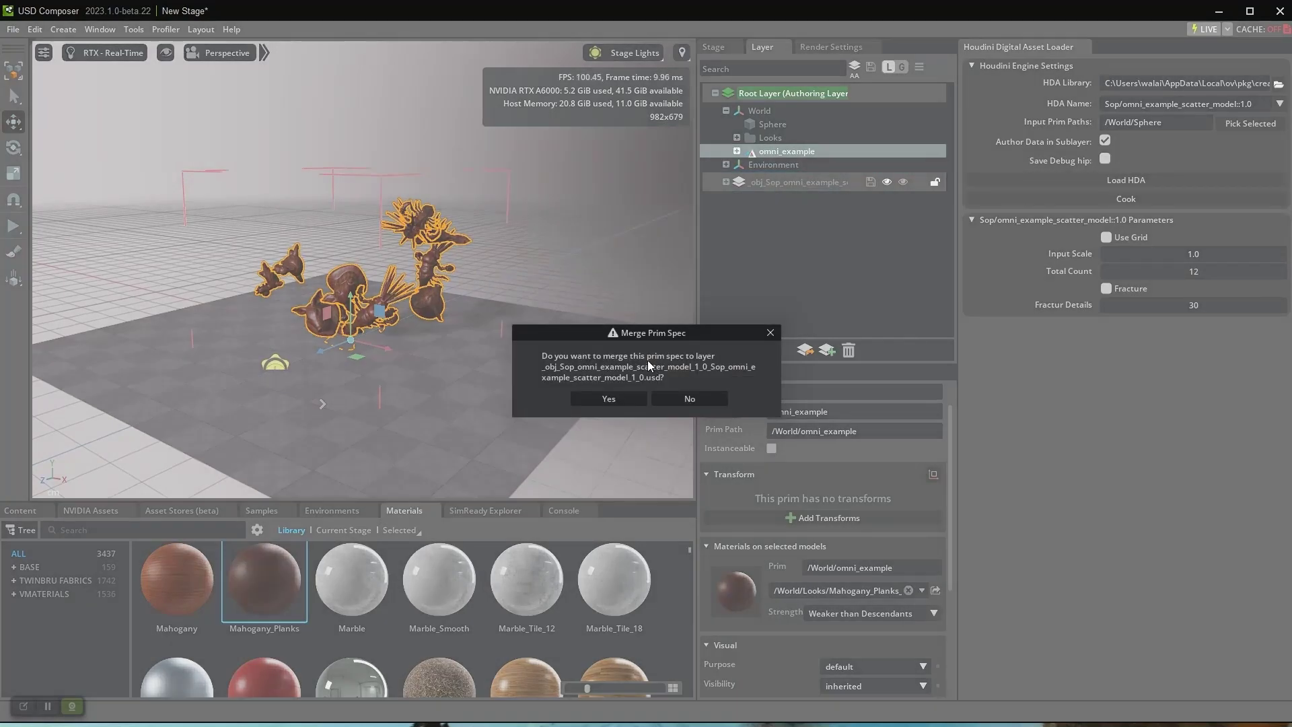
left_click(623, 401)
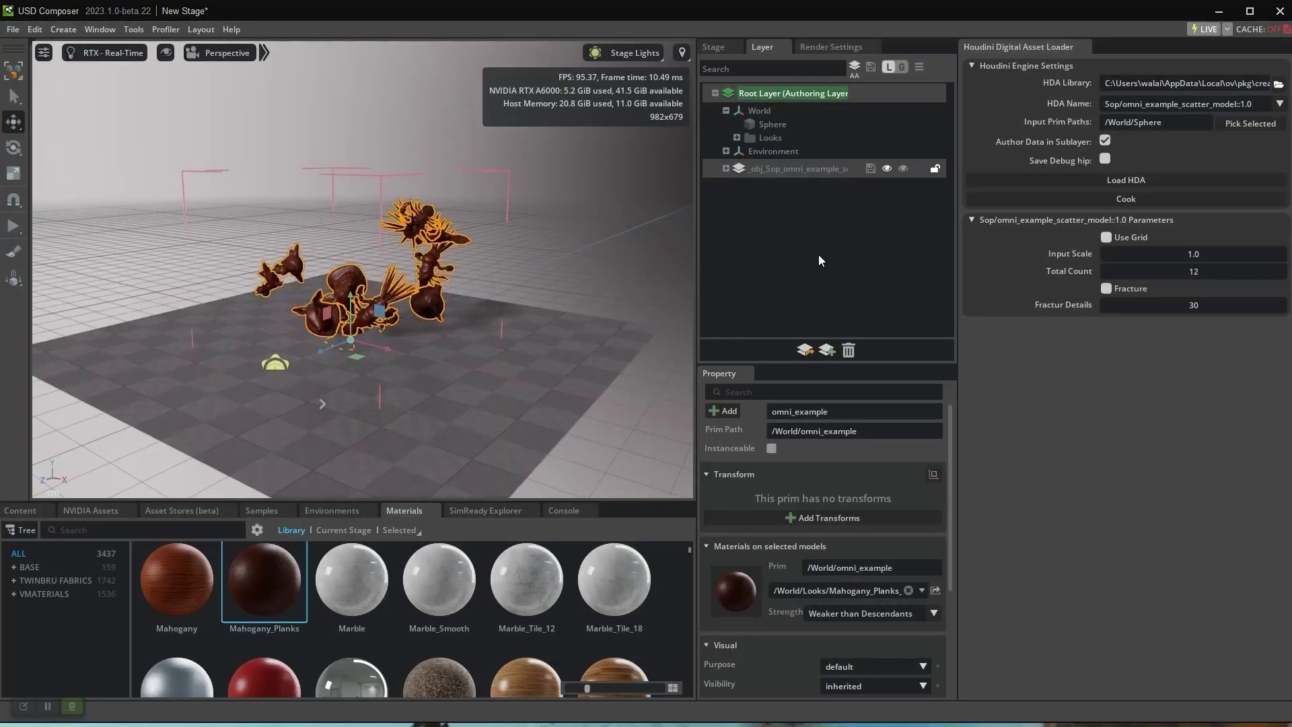
left_click(887, 168)
left_click(714, 47)
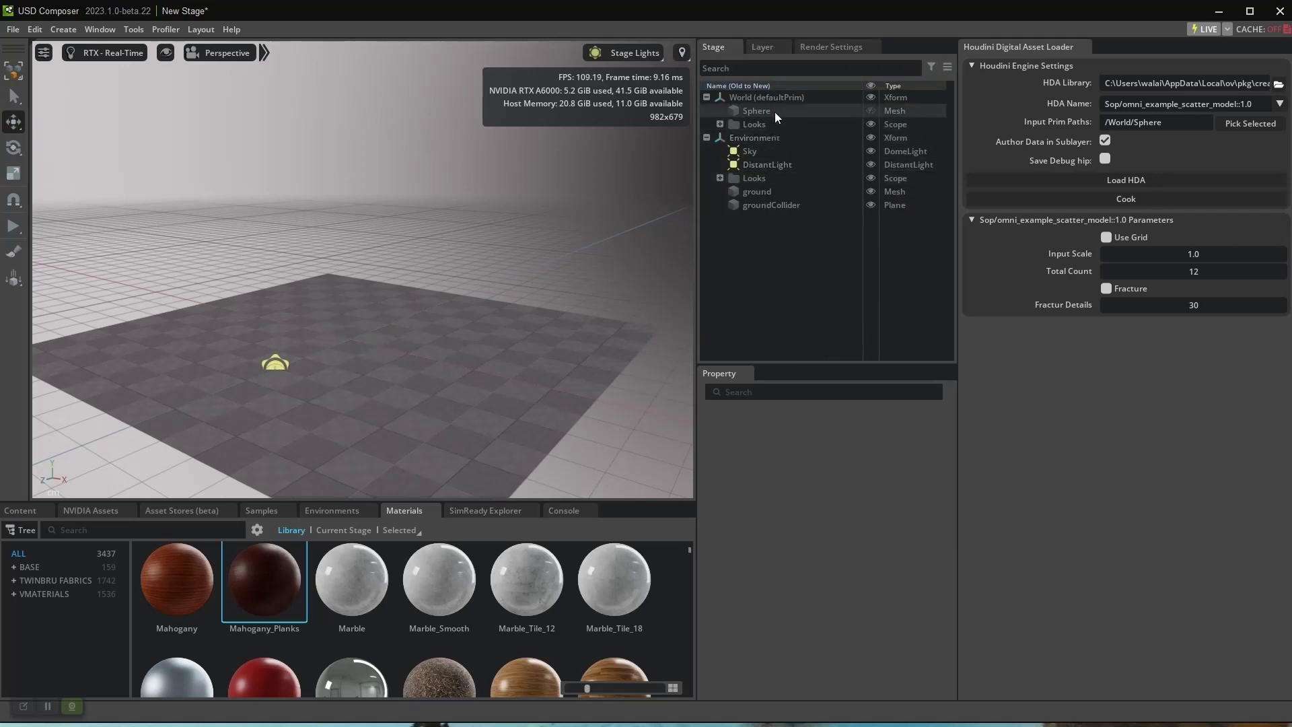
Reload the HDA with Total Count 5, Fracture on and Fractur Details 10, then cook
left_click(1108, 178)
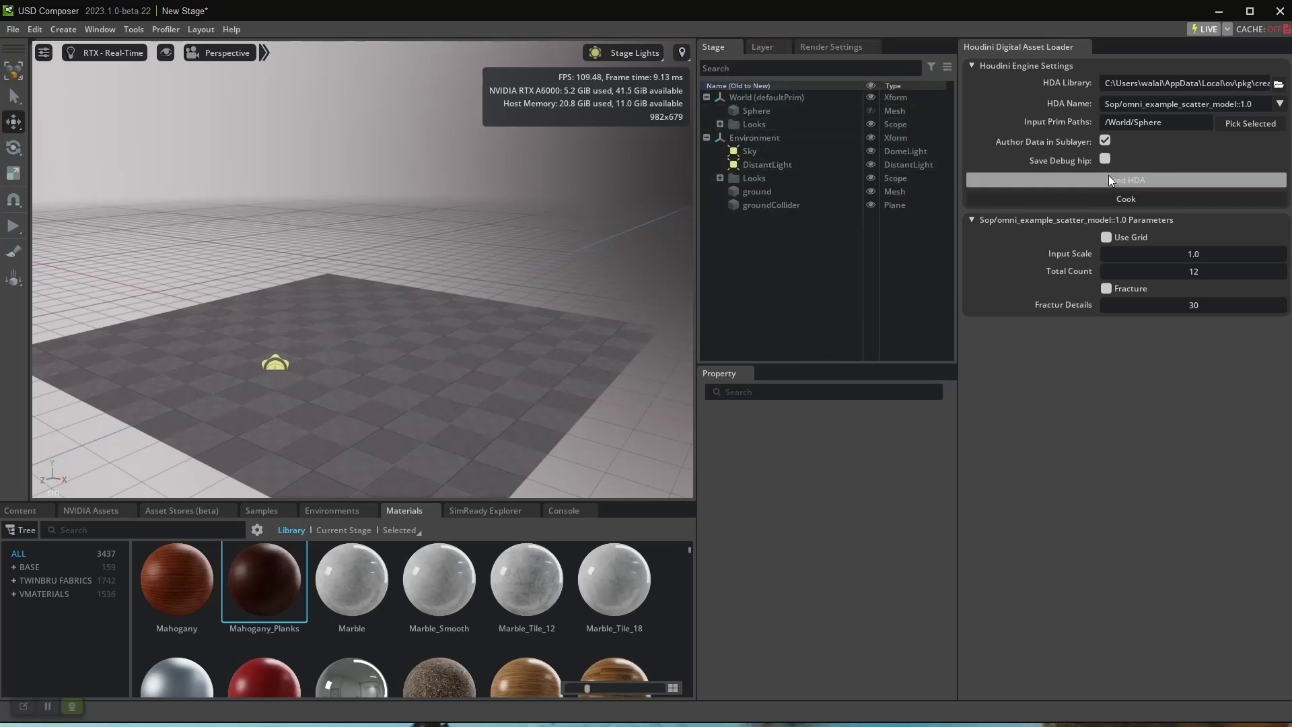
double_click(1180, 269)
type("5")
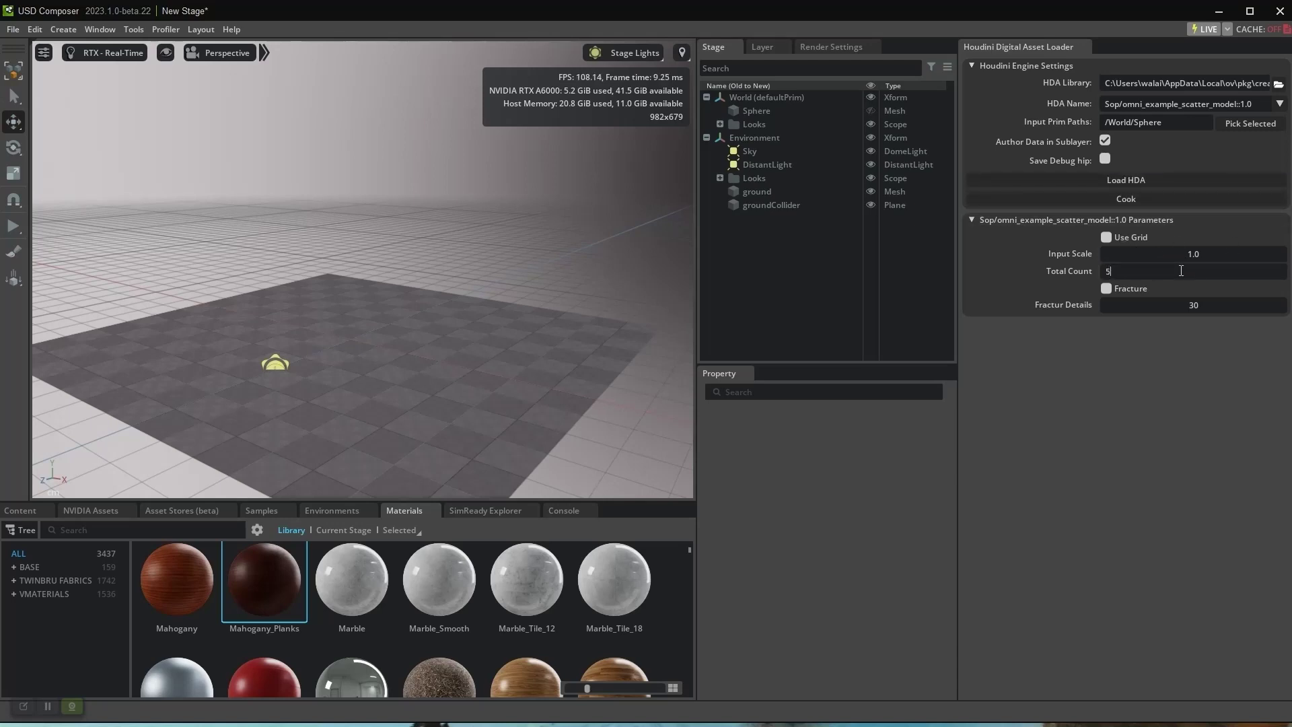
double_click(1188, 306)
type("10")
left_click(1136, 199)
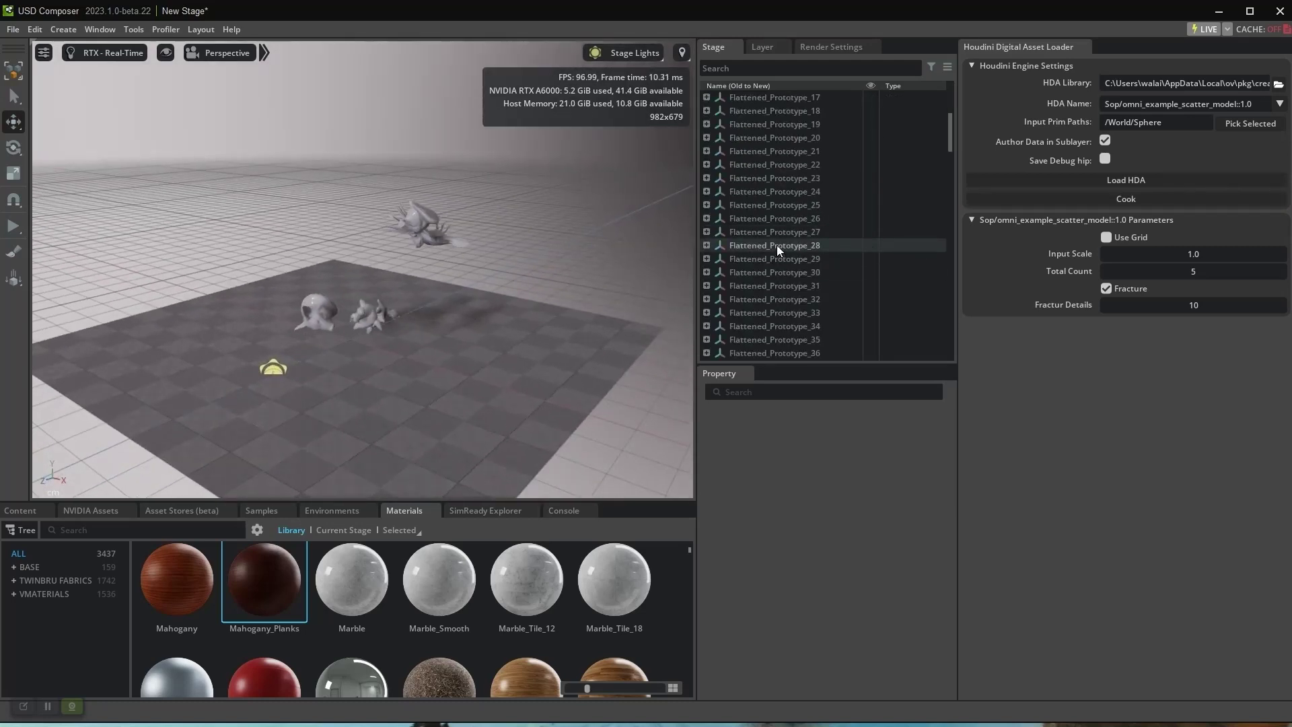
scroll(781, 255, "down", 20)
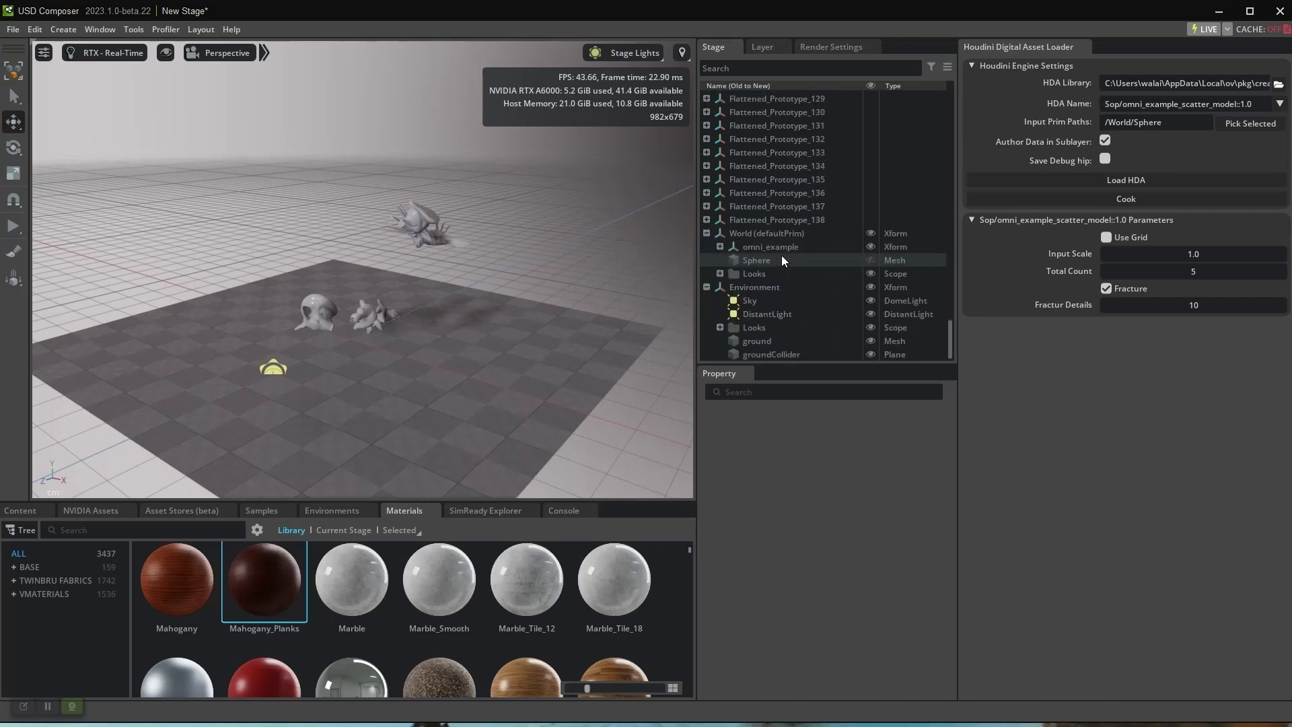
Apply Mahogany_Planks to the new fractured omni_example models
left_click(774, 246)
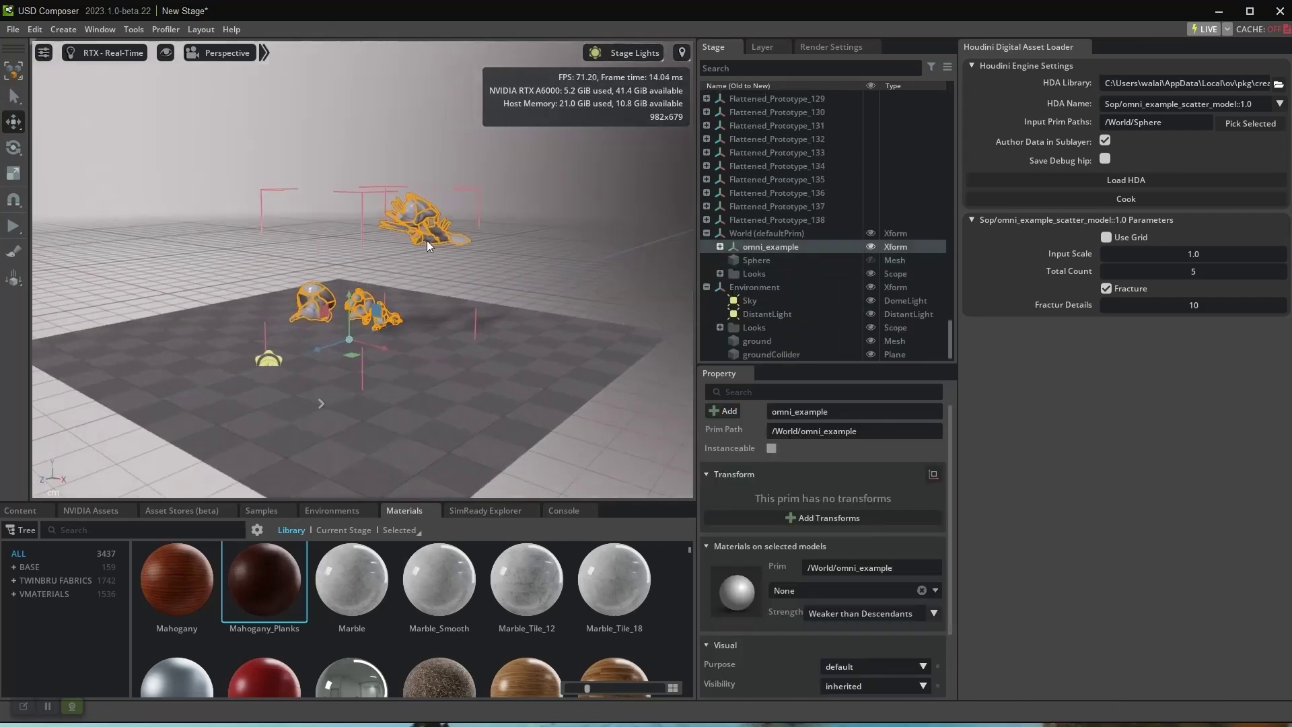
left_click_drag(274, 584, 771, 246)
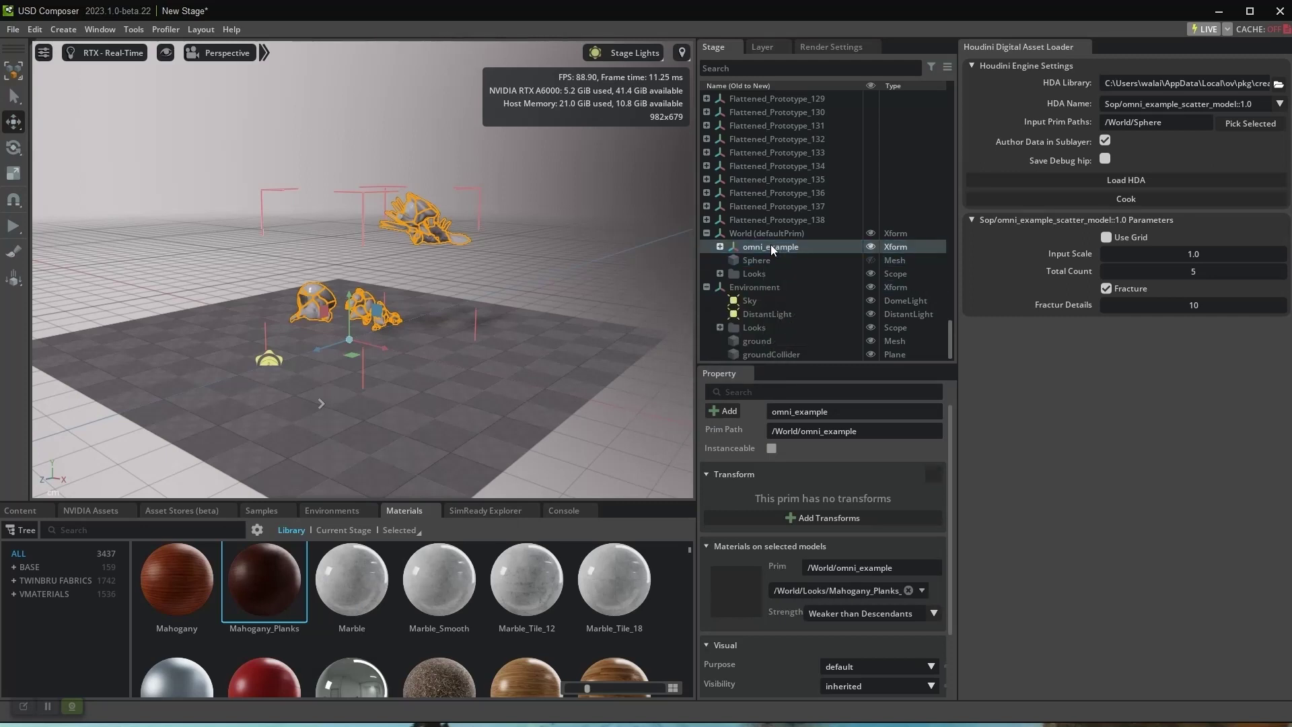
left_click_drag(536, 245, 532, 210, "alt")
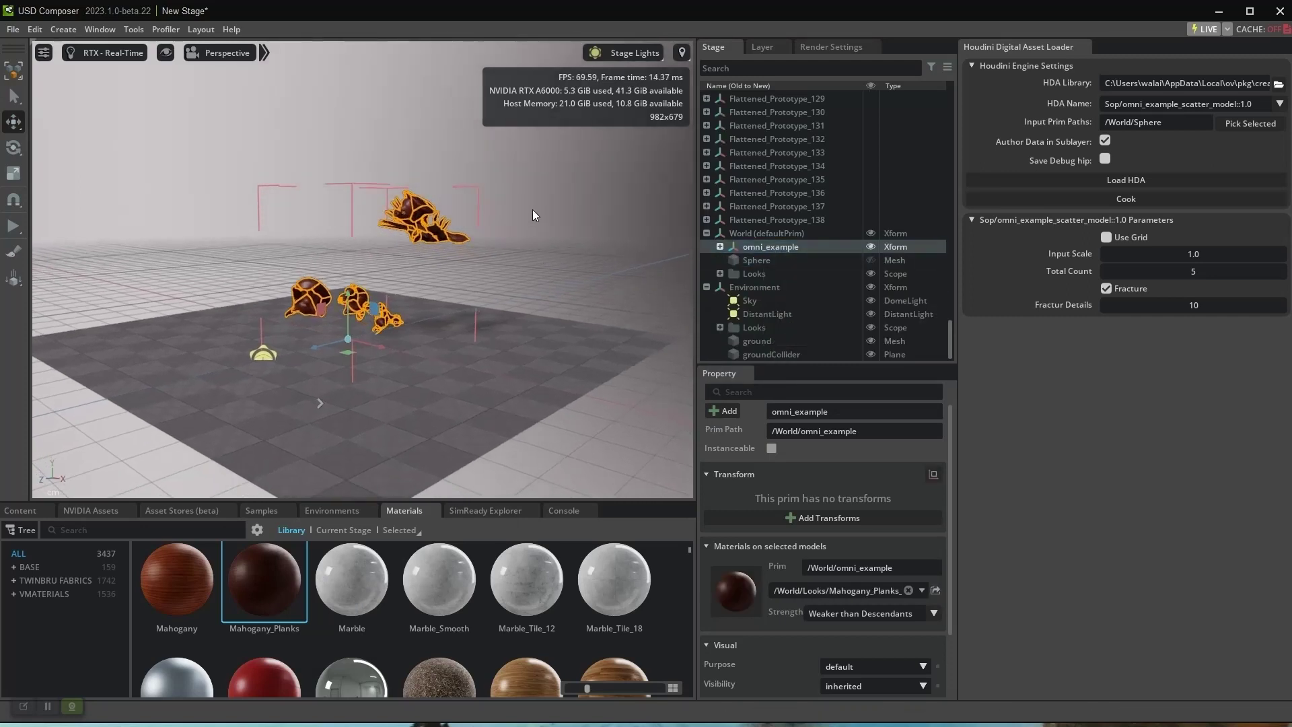
Expand omni_example, inspect squab_piece26, and scroll to select the toy_piece0 pieces
left_click(718, 246)
left_click(772, 269)
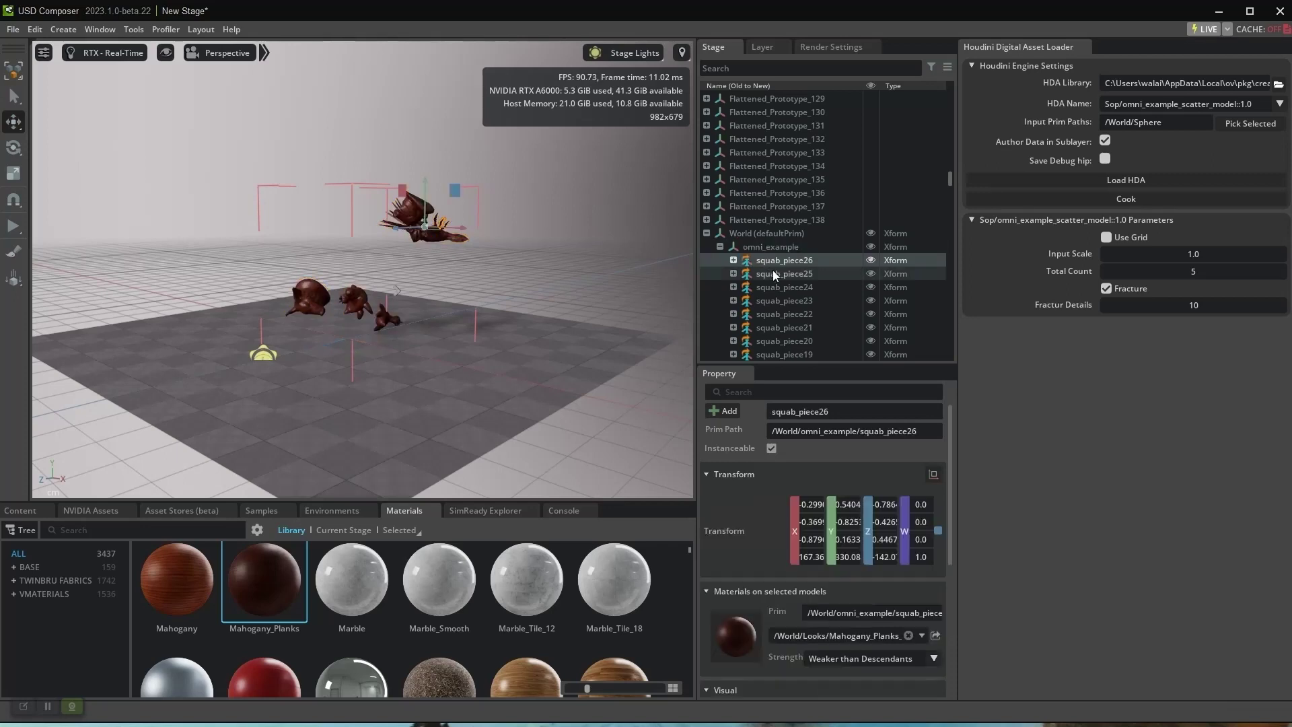
scroll(774, 269, "down", 5)
scroll(776, 269, "down", 10)
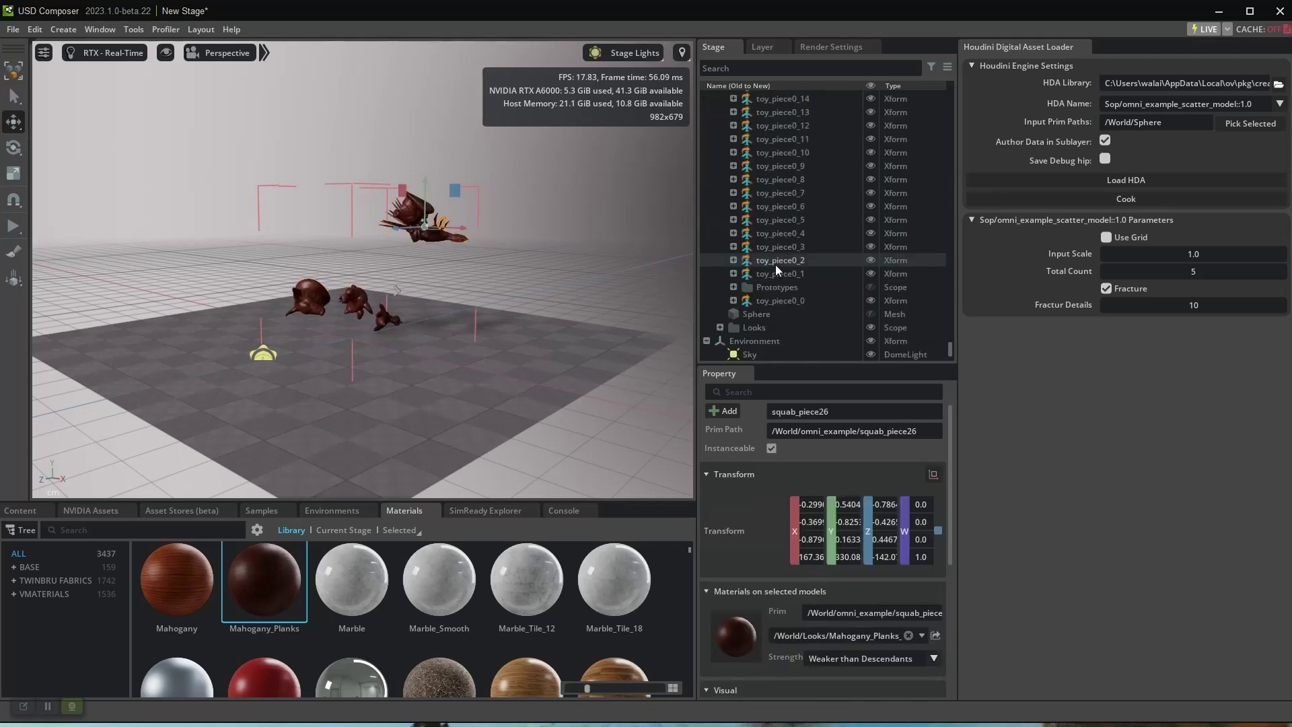
left_click(774, 273, "shift")
Apply the Rigid Body with Colliders preset to the 249 selected toy_piece0 pieces
right_click(781, 213)
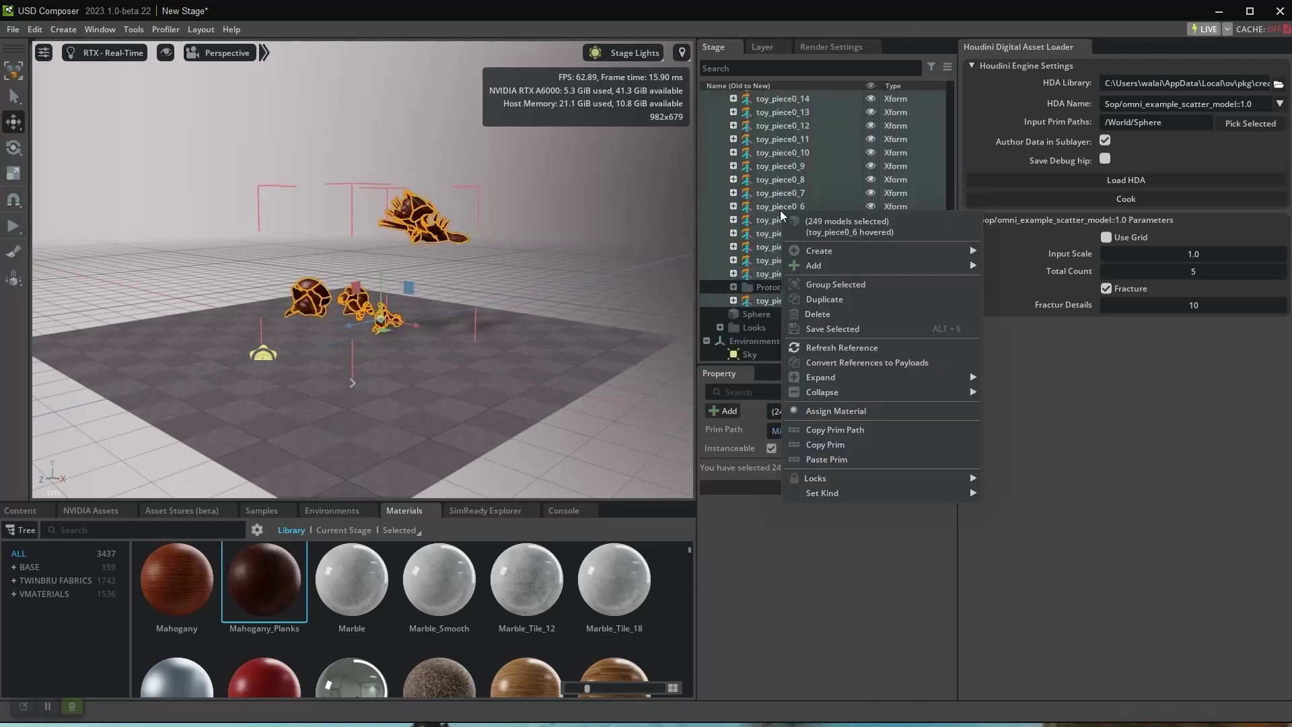
mouse_move(958, 269)
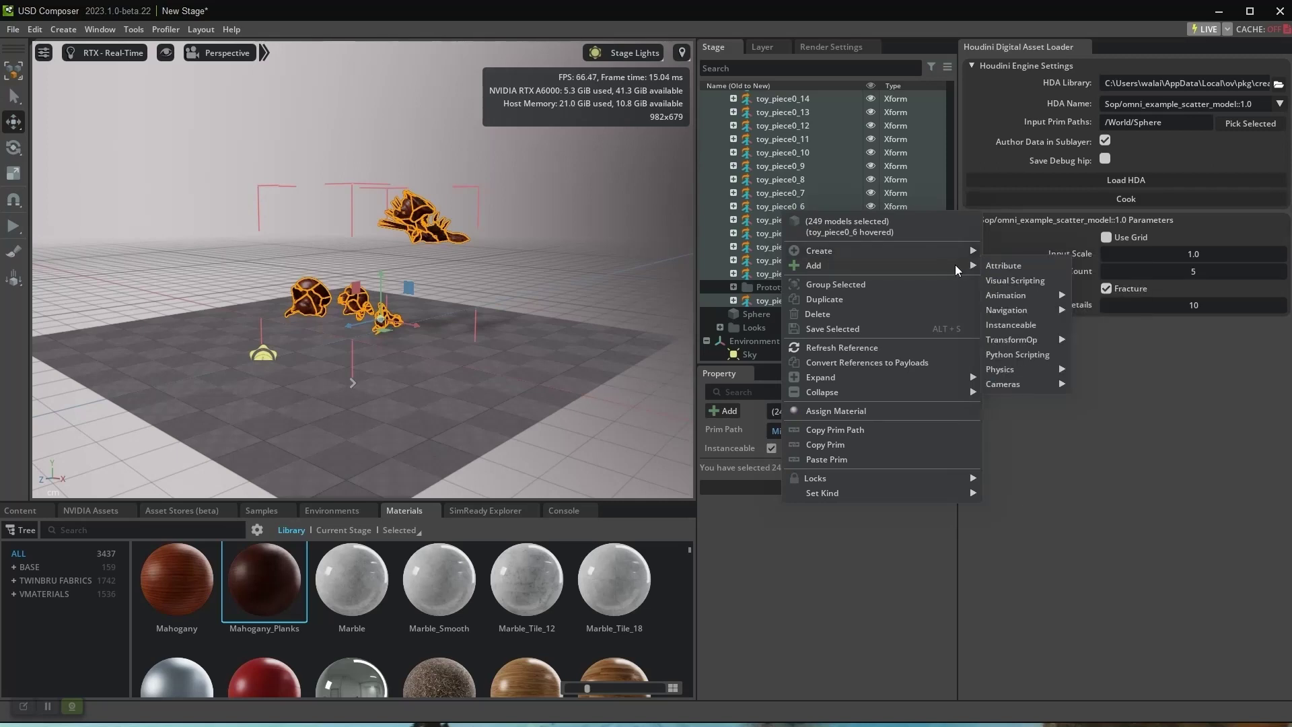
mouse_move(1013, 370)
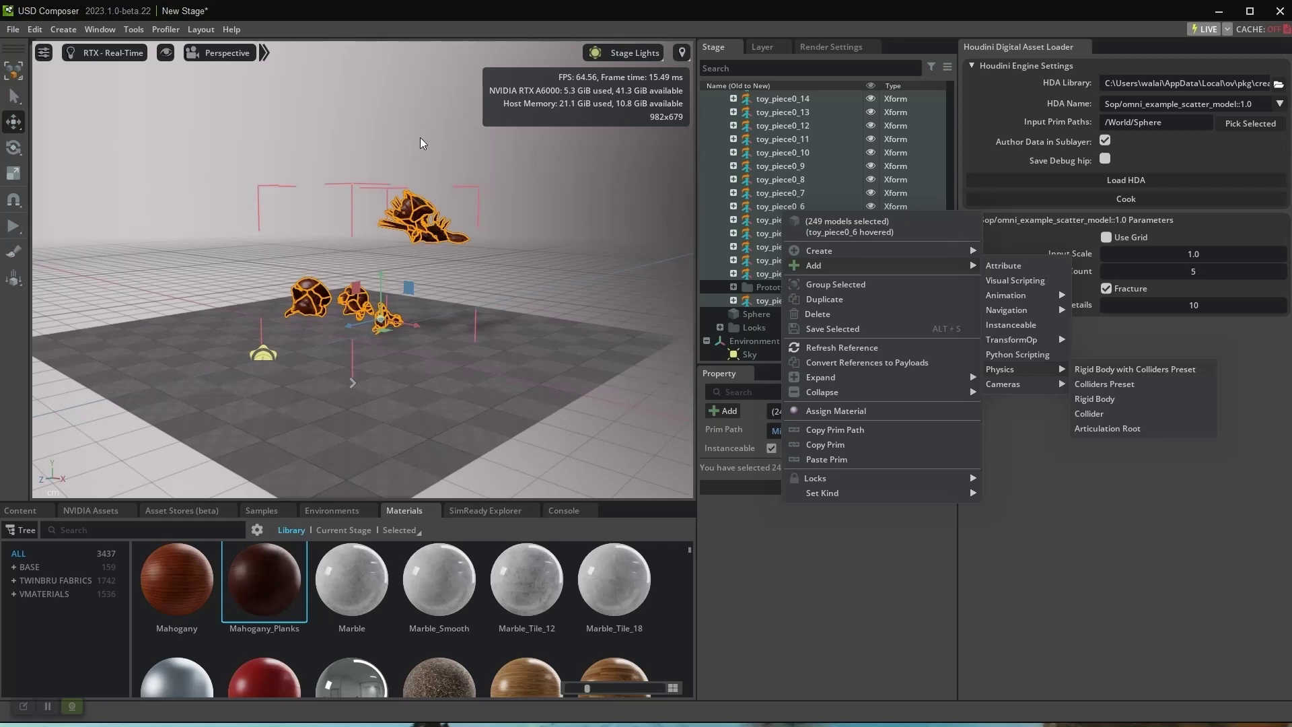
left_click(457, 145)
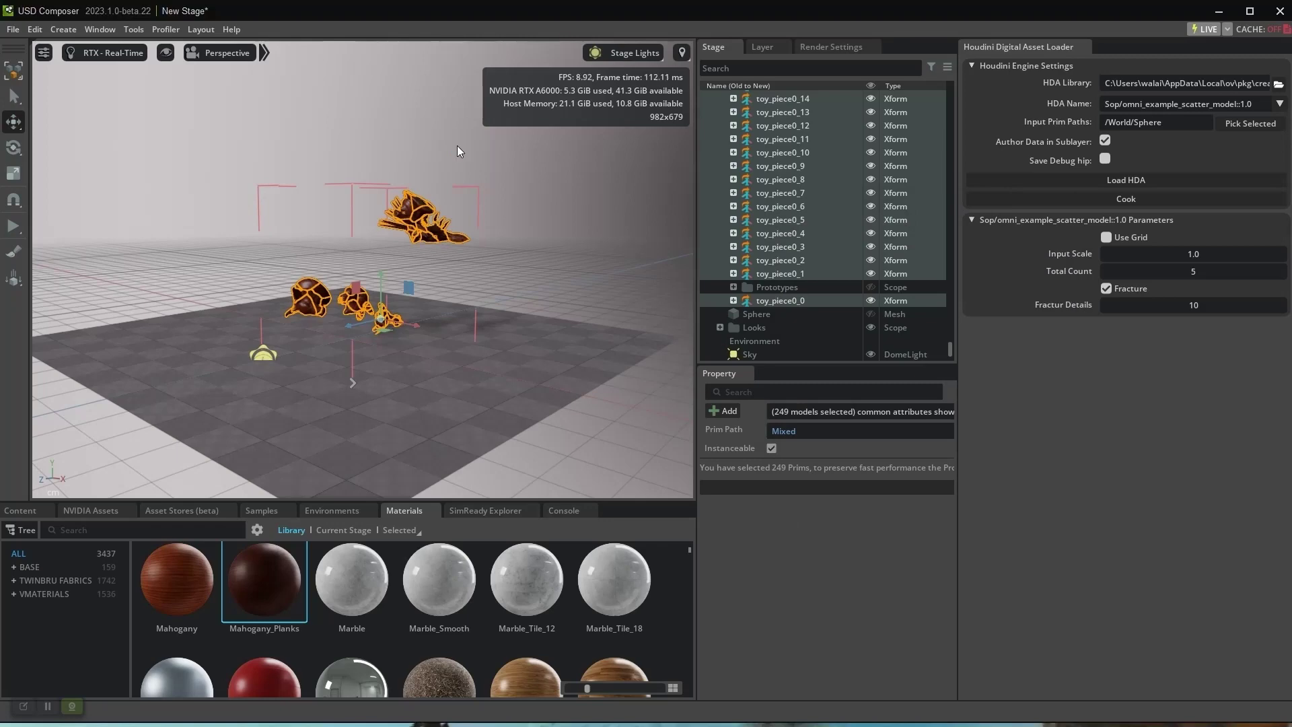
left_click_drag(455, 167, 460, 215, "alt")
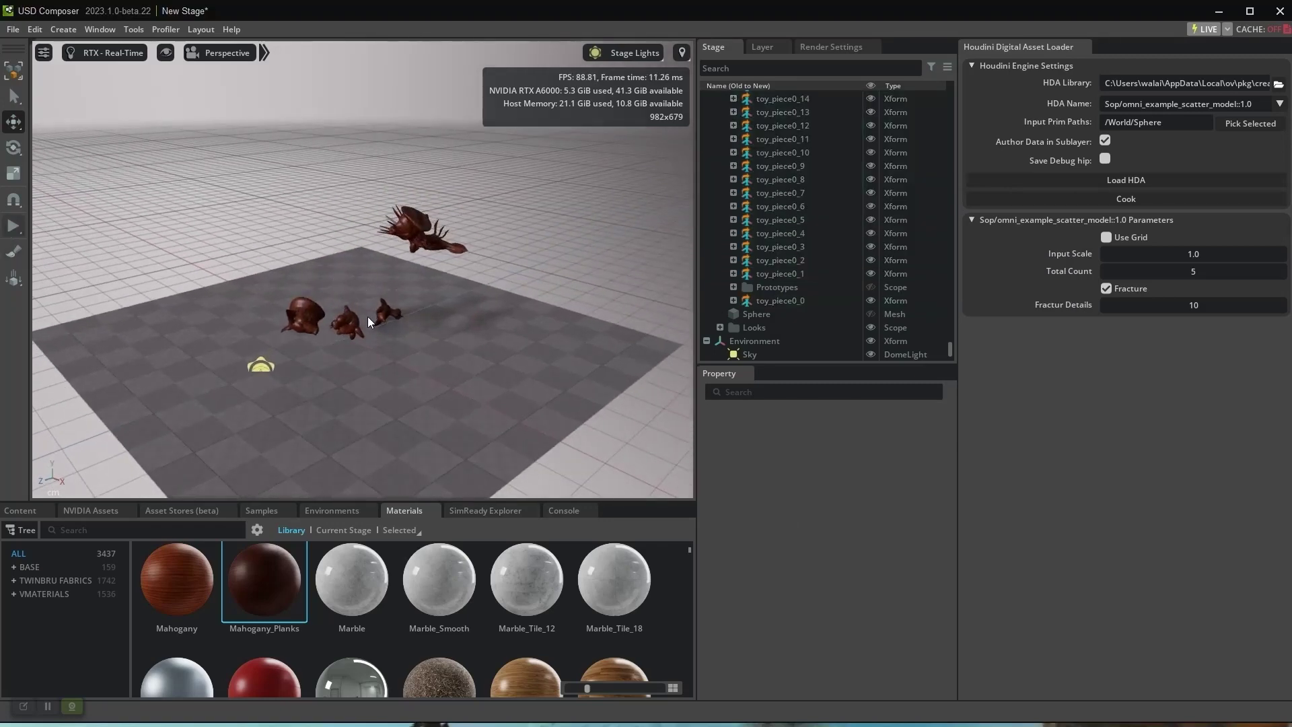
Play the simulation, watch the toy pieces fall onto the floor, then stop and reset them
key("space")
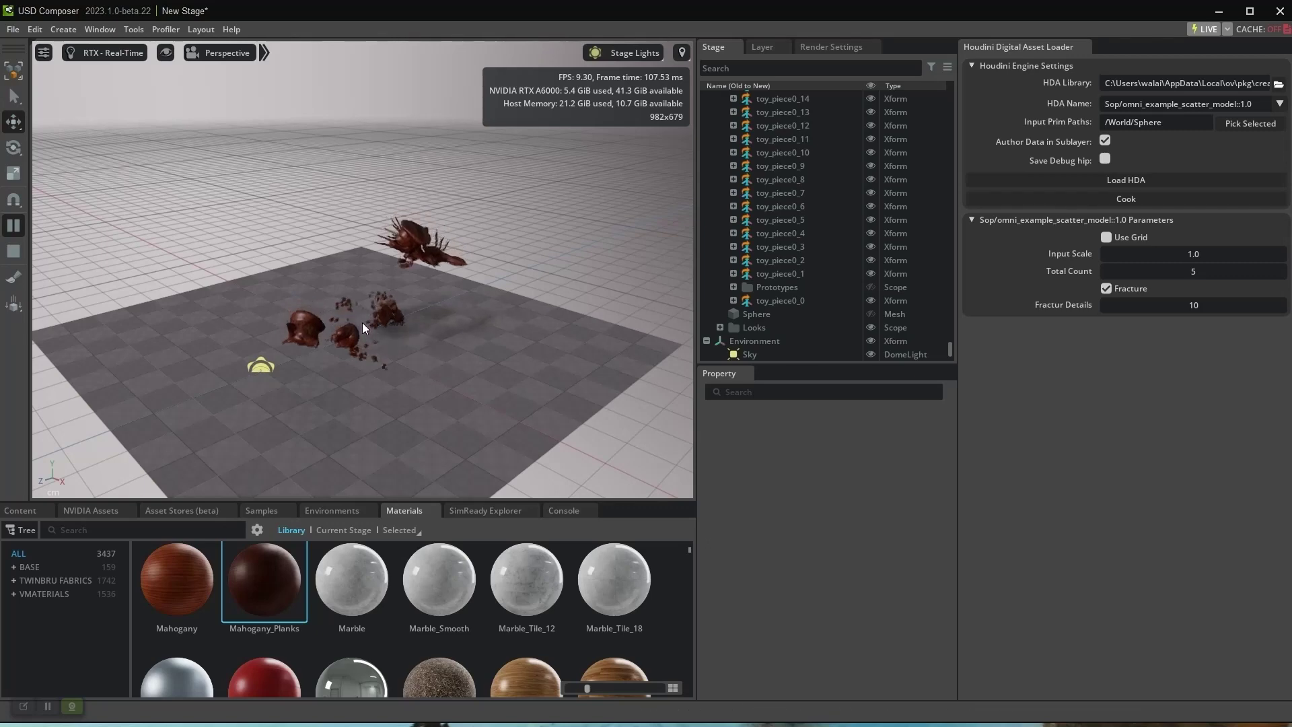
left_click_drag(369, 330, 378, 347, "alt")
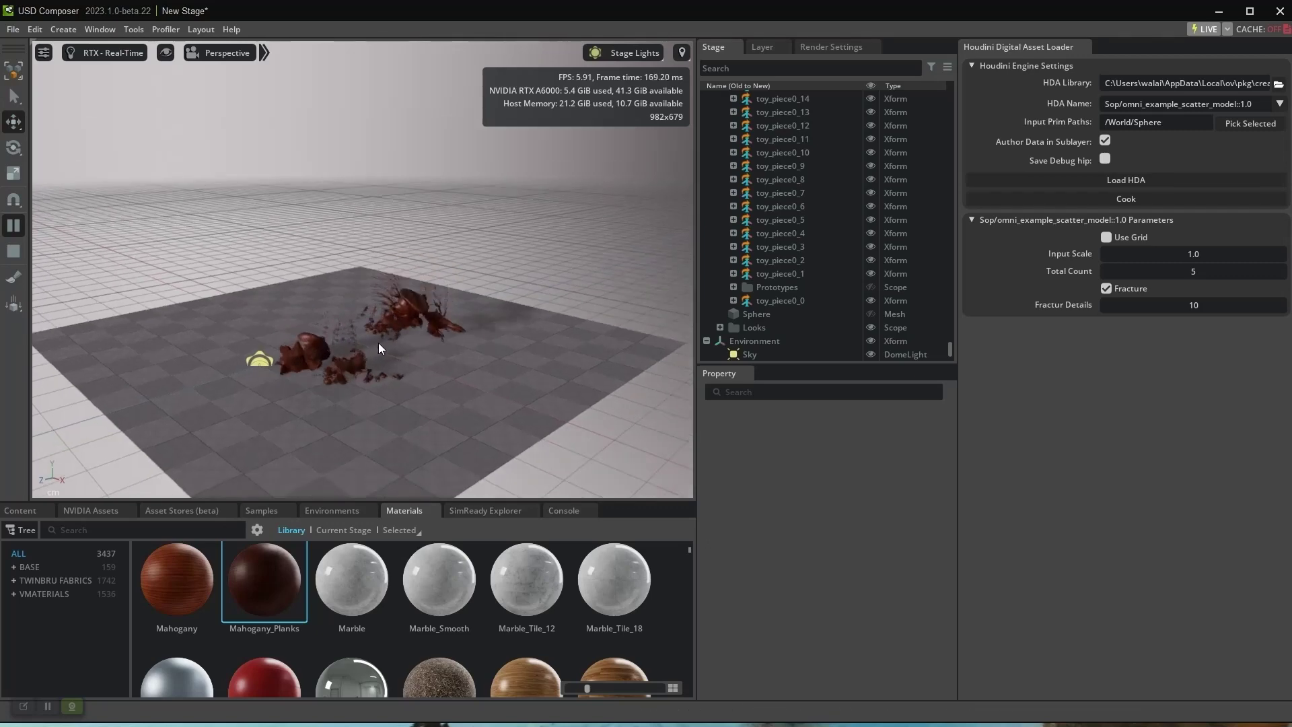
scroll(378, 342, "up", 10)
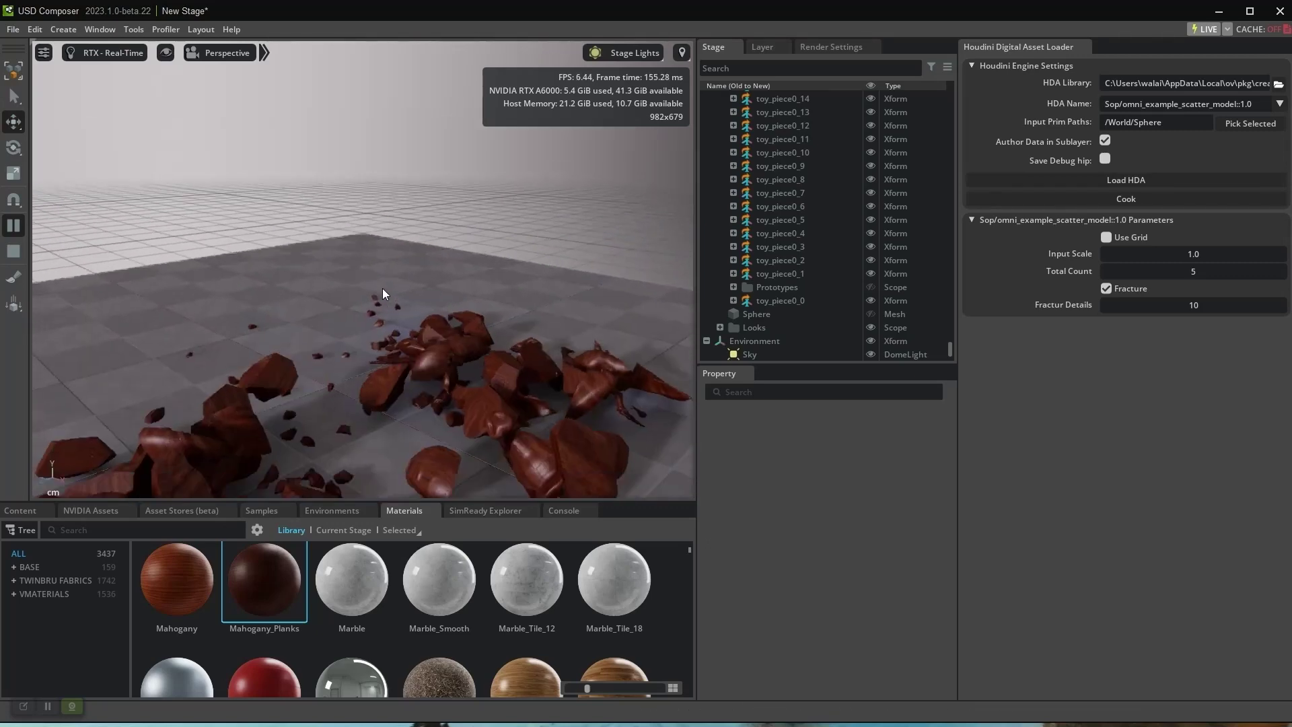
scroll(380, 298, "down", 8)
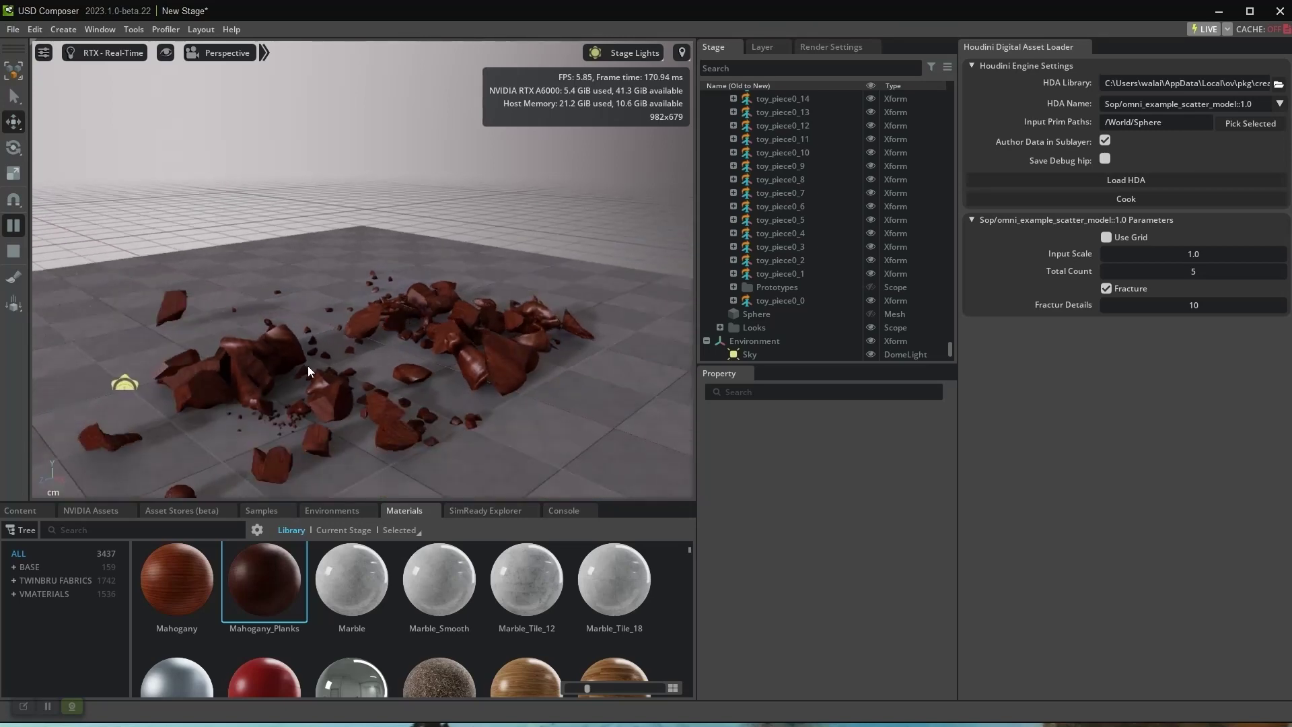
scroll(351, 386, "down", 5)
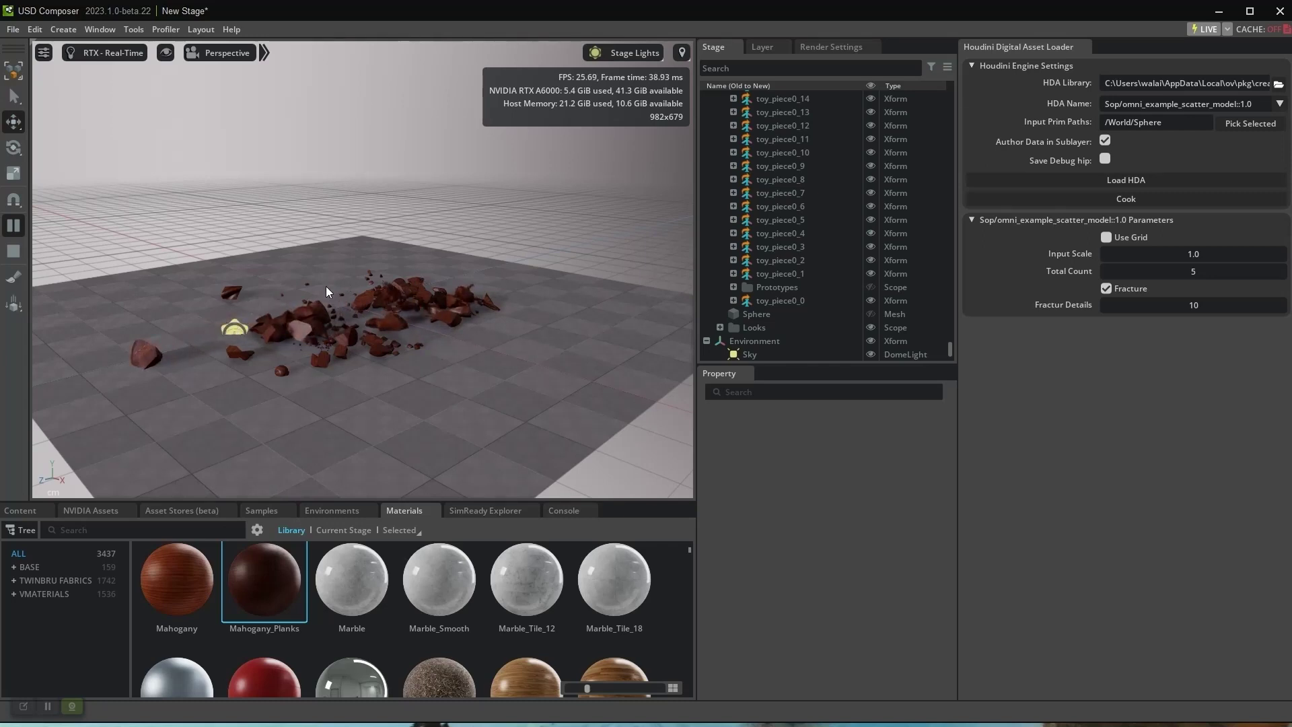
left_click(15, 252)
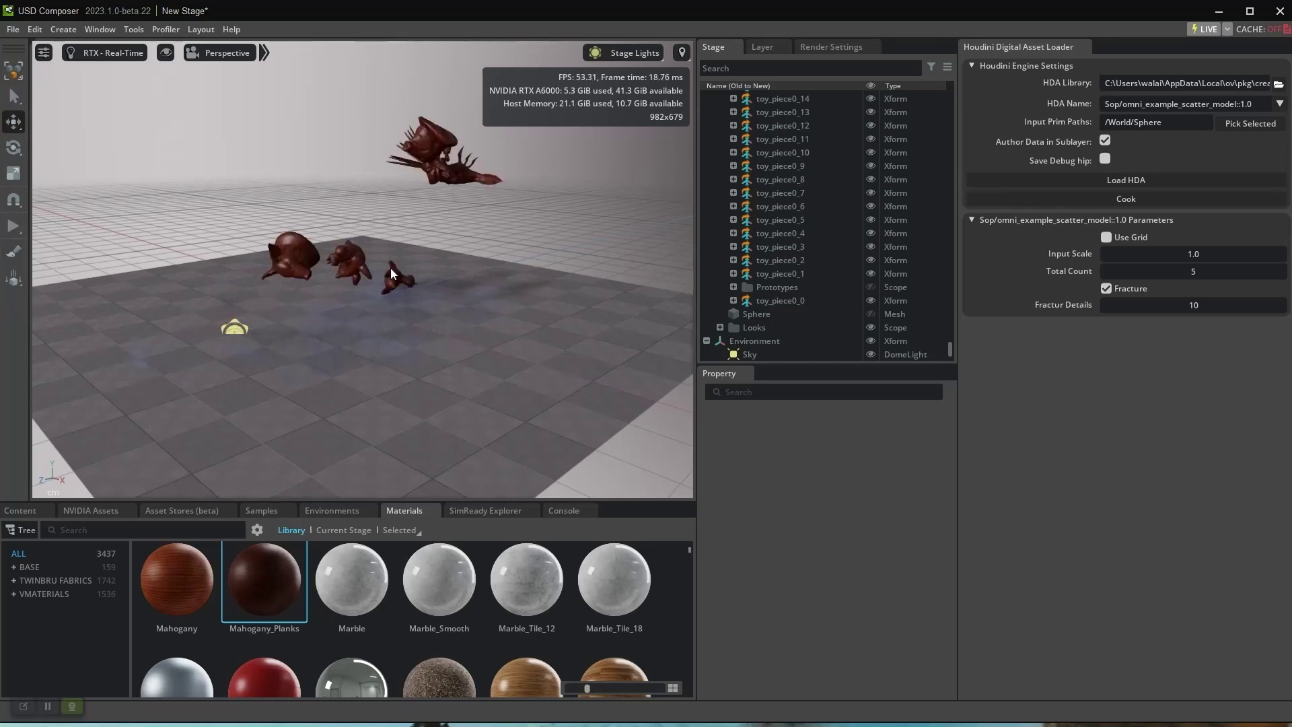
left_click(771, 51)
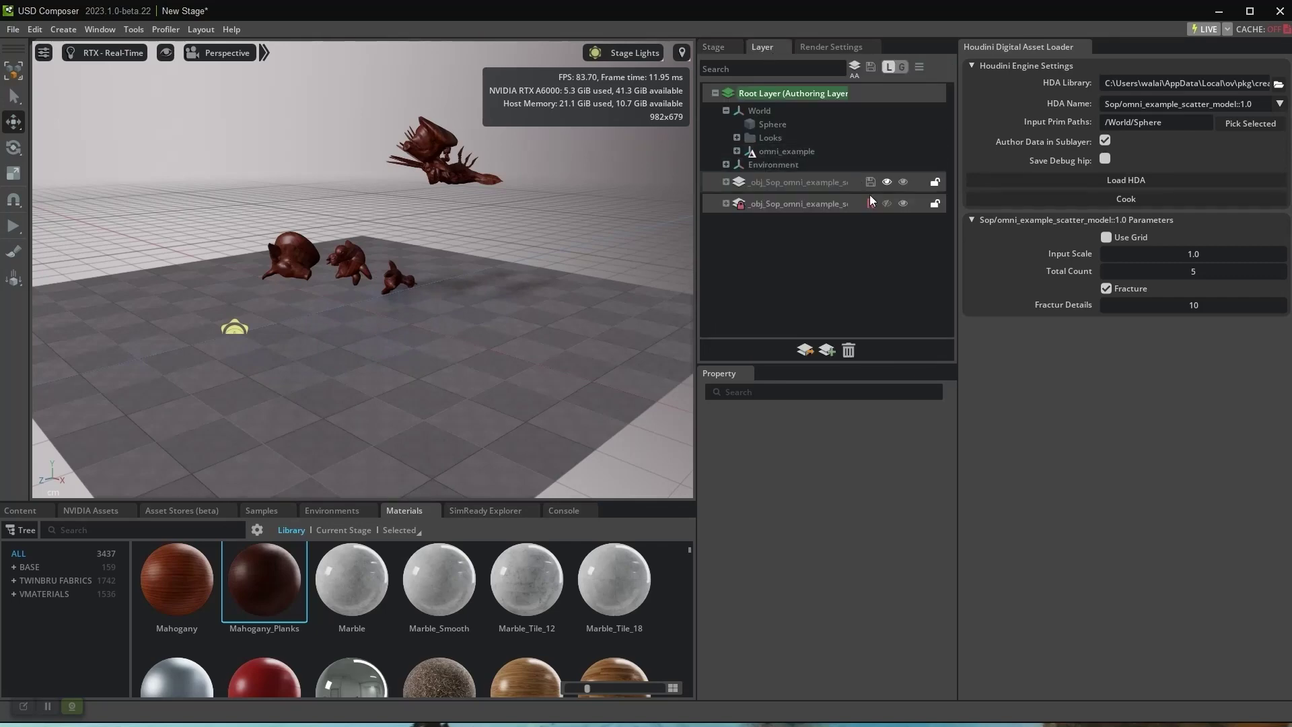
Merge omni_example into the first Houdini sublayer and confirm the merge
left_click_drag(773, 149, 771, 178)
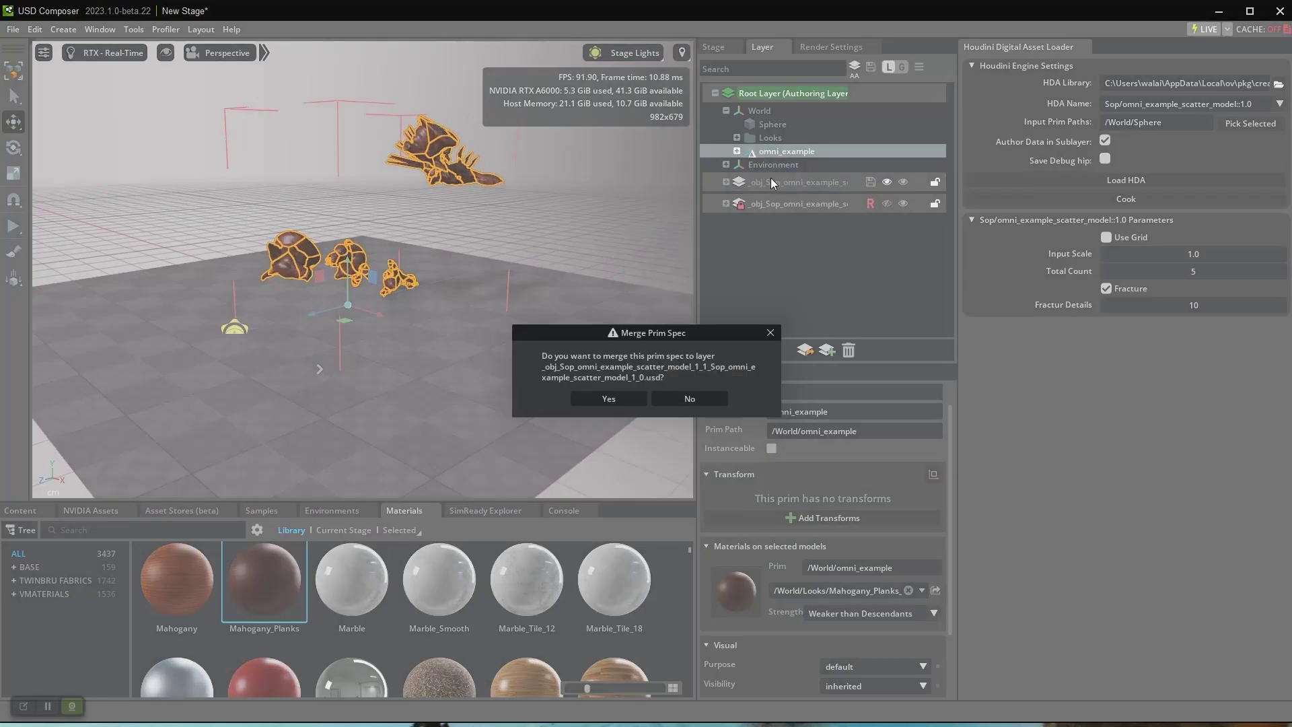
left_click(624, 396)
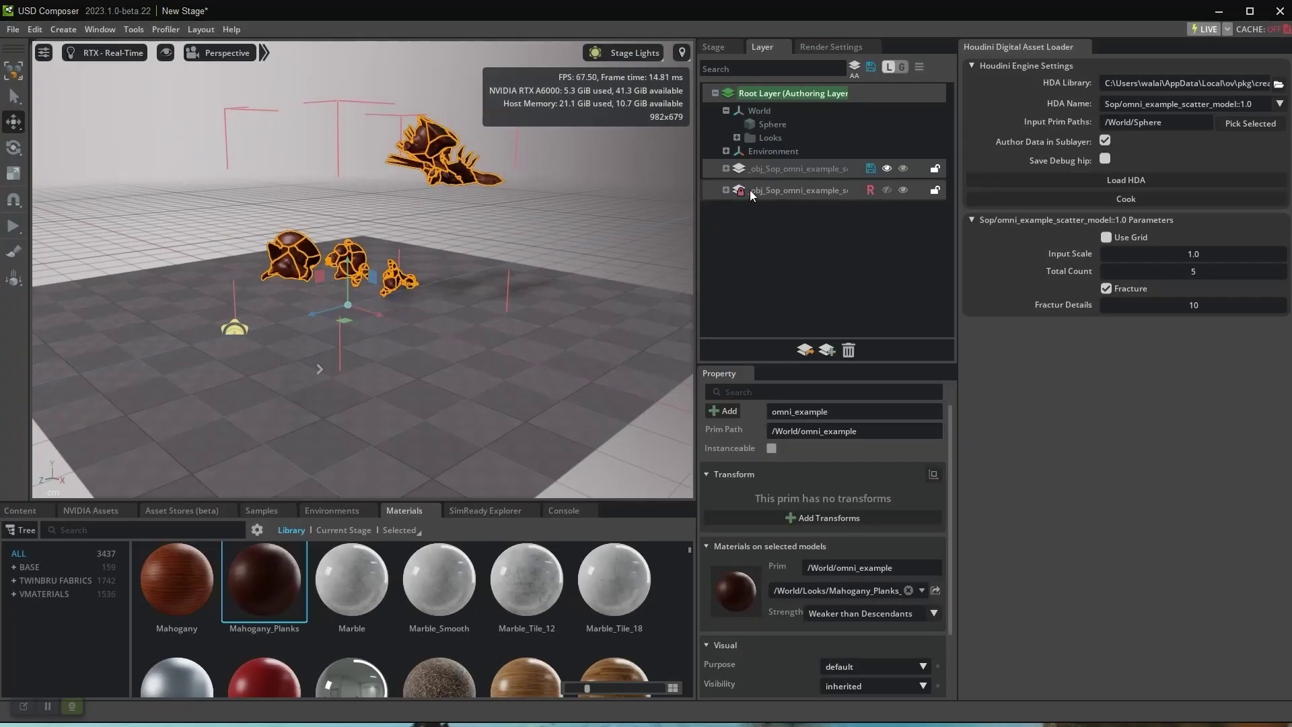
left_click(870, 188)
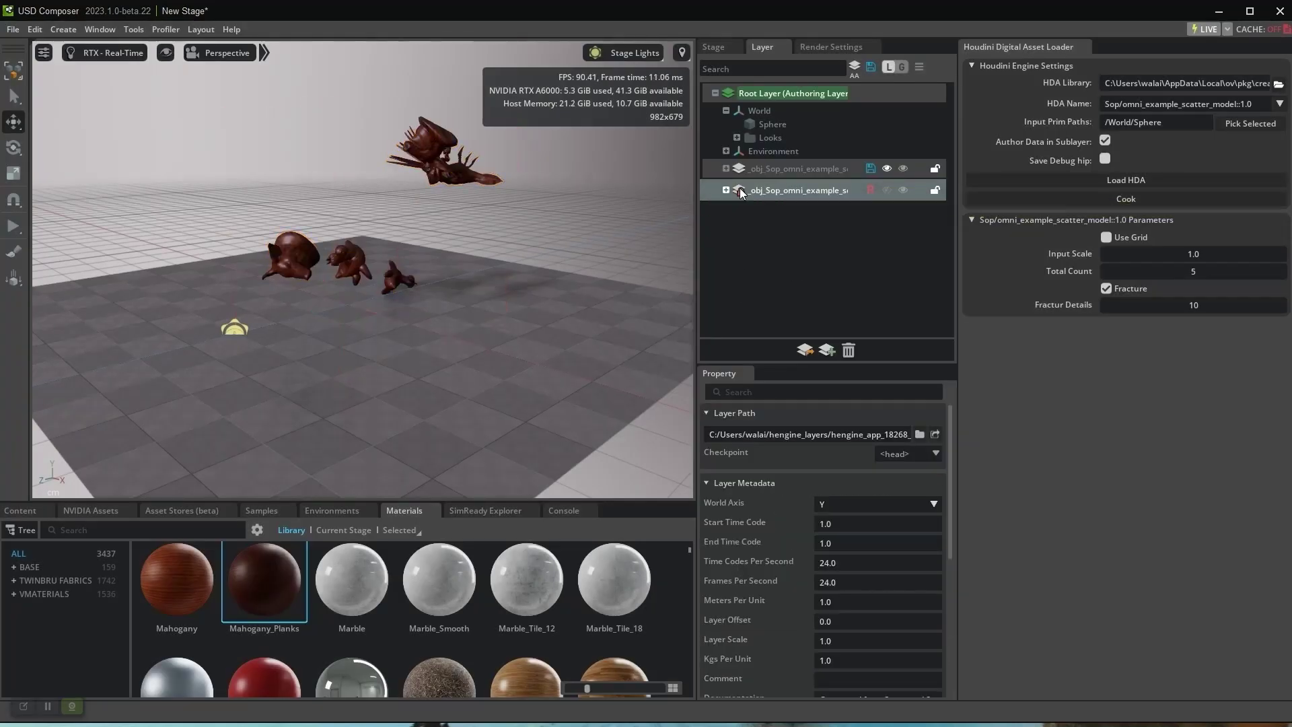
Mute the first sublayer, unmute the second, and start the simulation on the scattered models
left_click(885, 168)
left_click(885, 188)
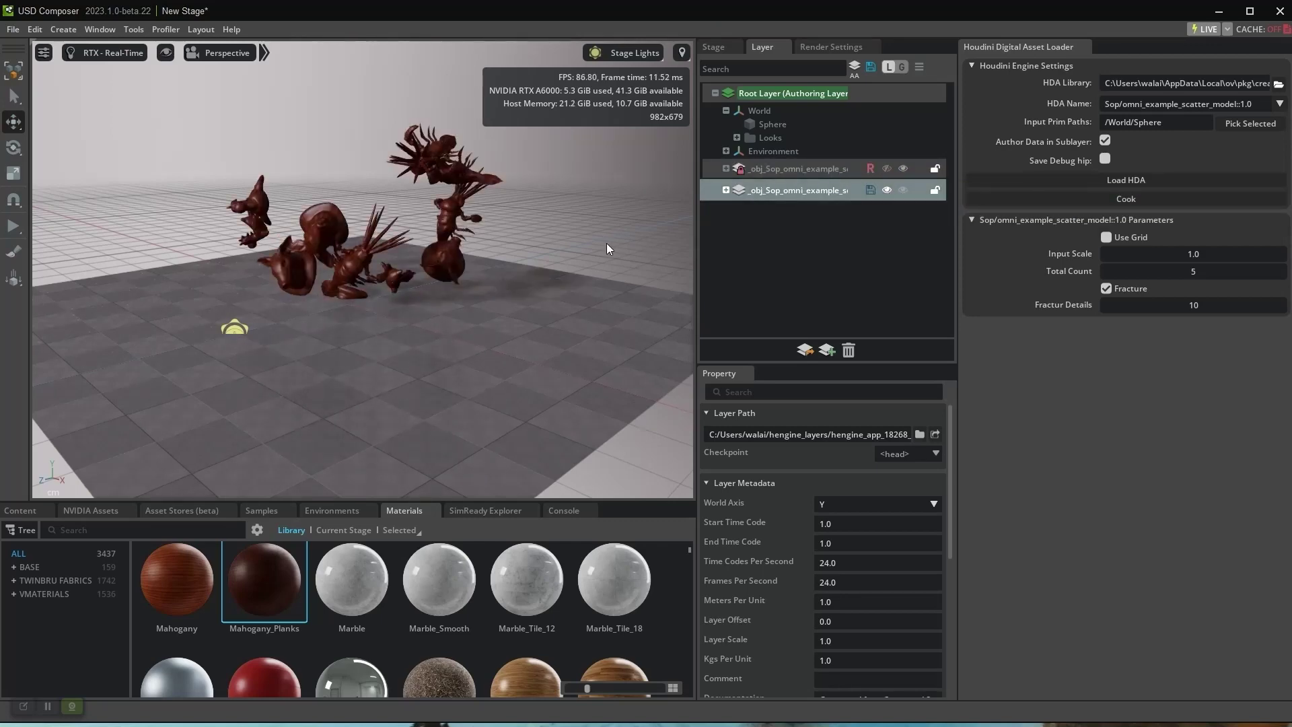
left_click_drag(606, 248, 486, 265, "alt")
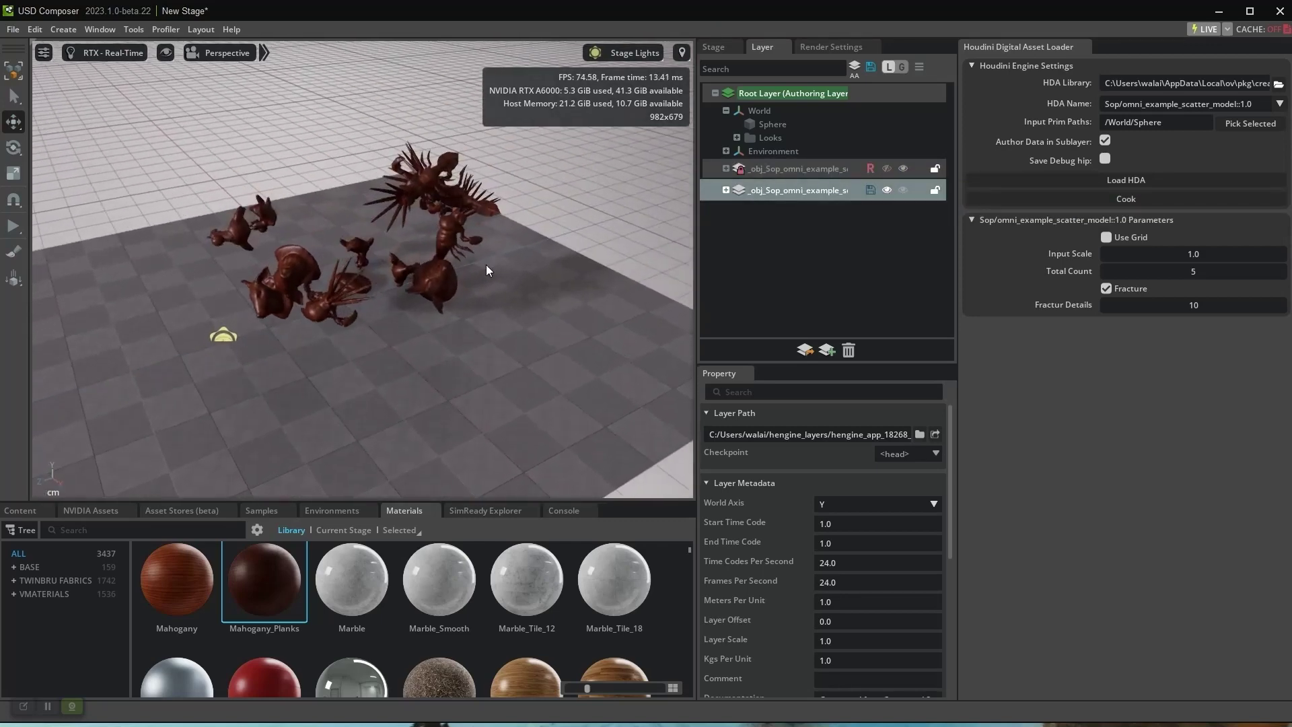
left_click(13, 227)
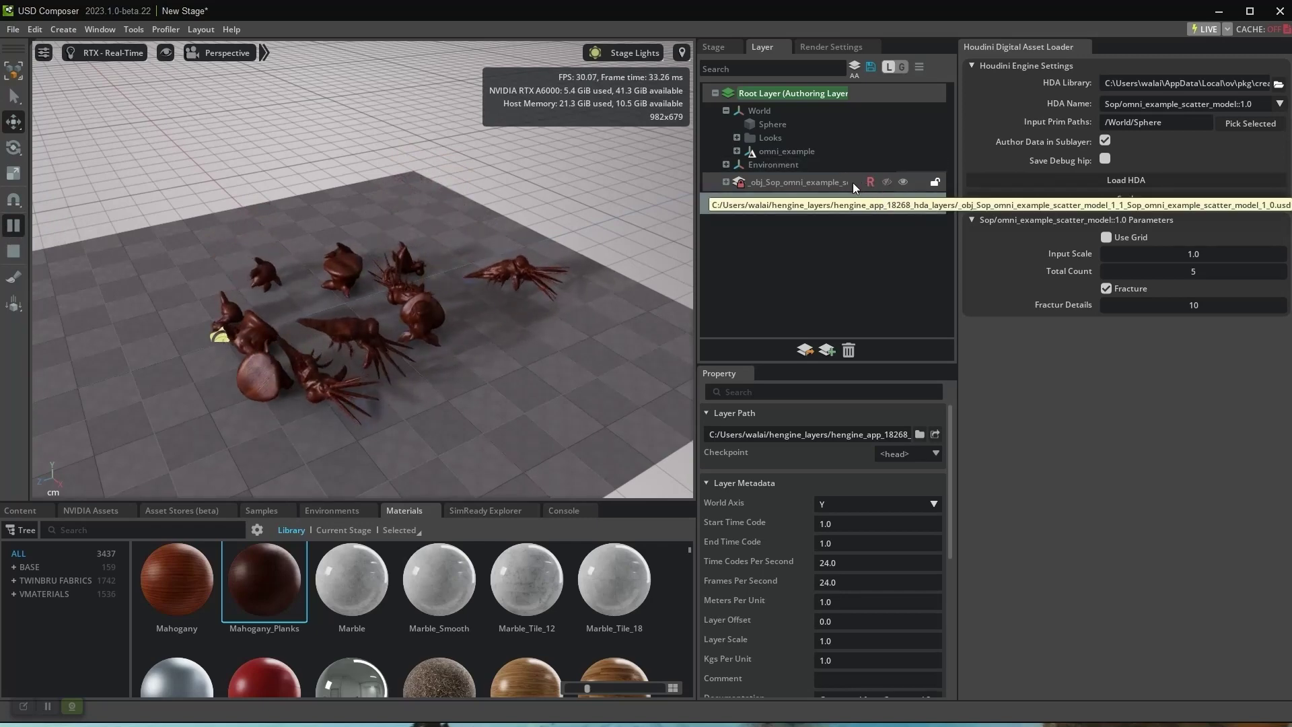
Unmute the fractured-models sublayer so both layers simulate together, then stop and reset
left_click(1126, 199)
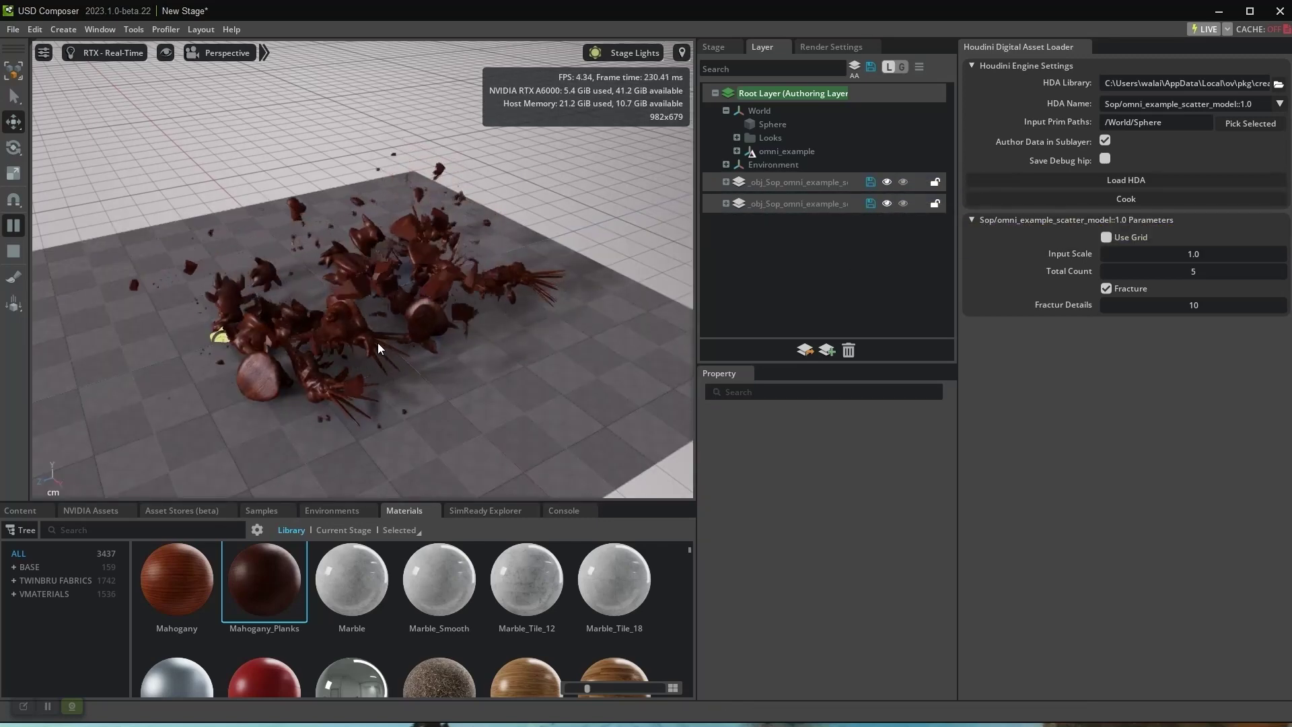
scroll(399, 331, "down", 3)
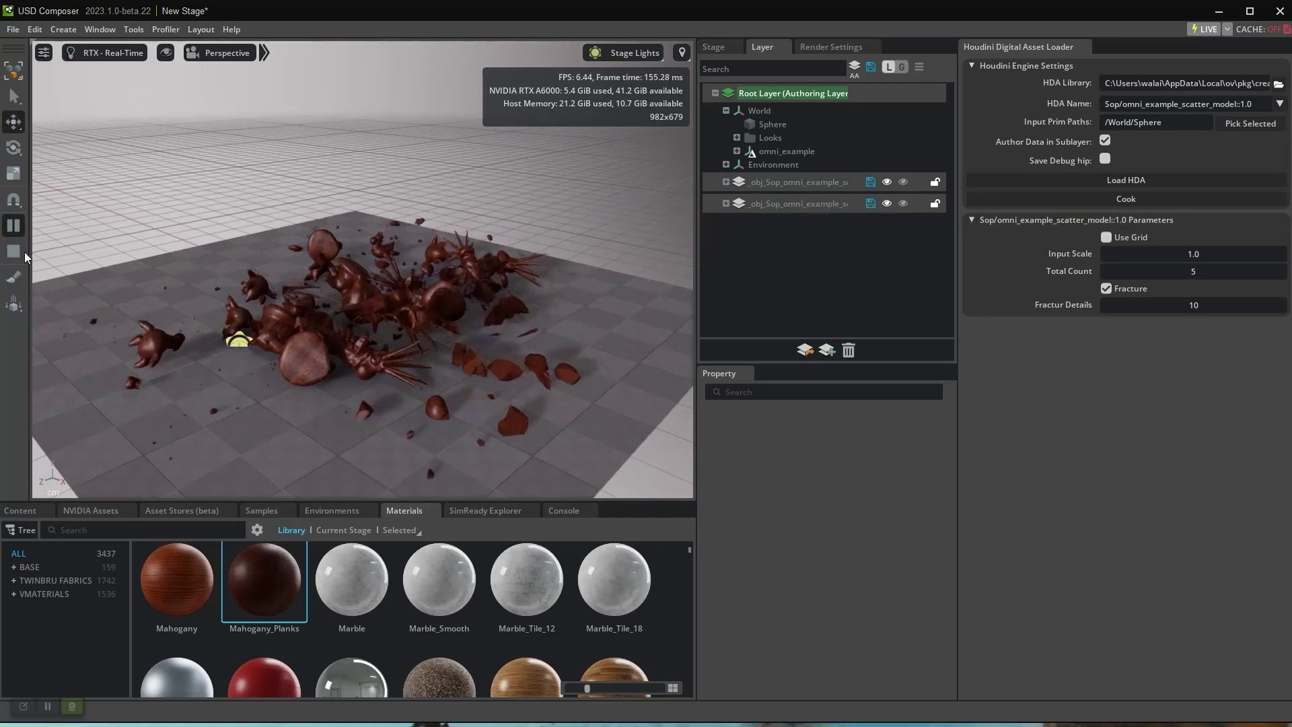
left_click(14, 251)
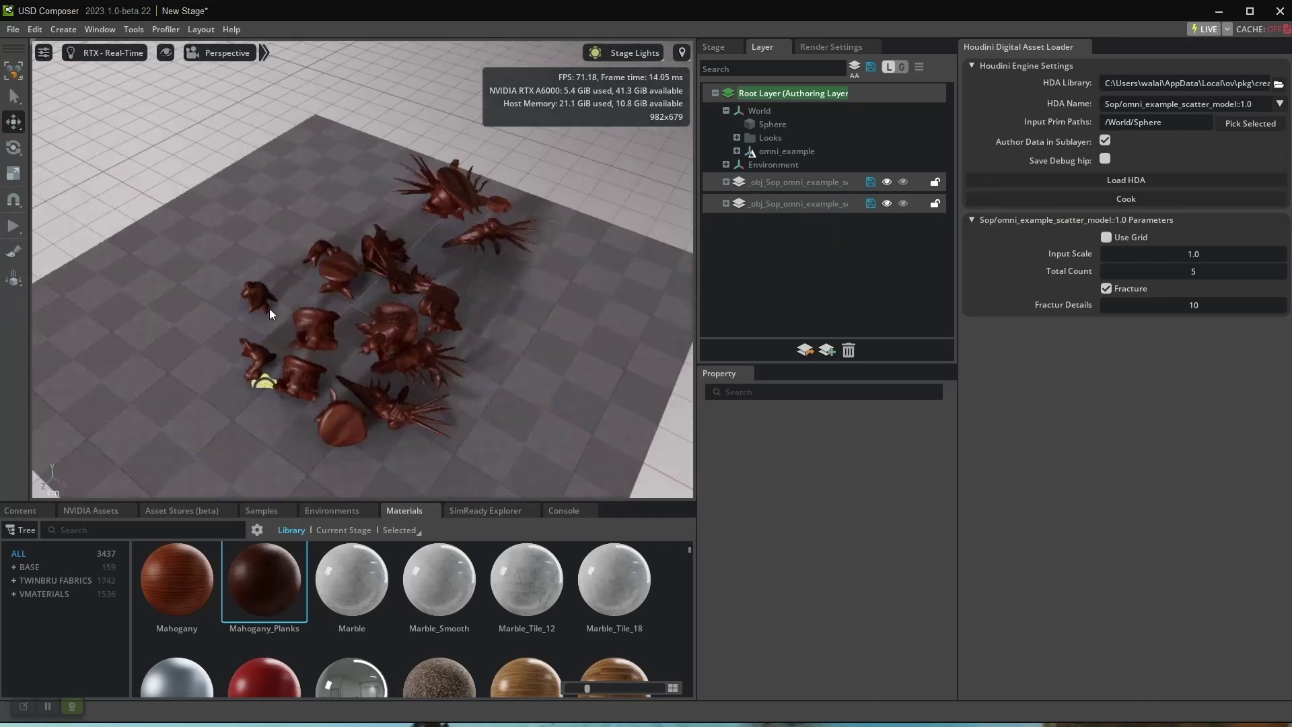